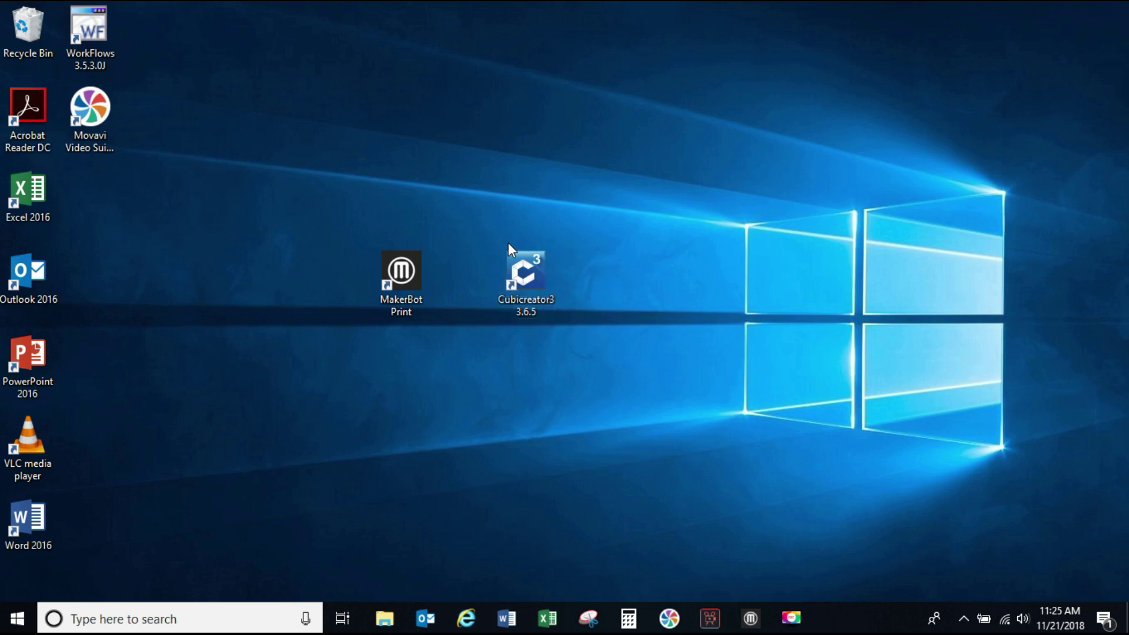
# - Launch MakerBot Print and play the train engine's layer-by-layer print preview with its estimates
pyautogui.doubleClick(411, 286)
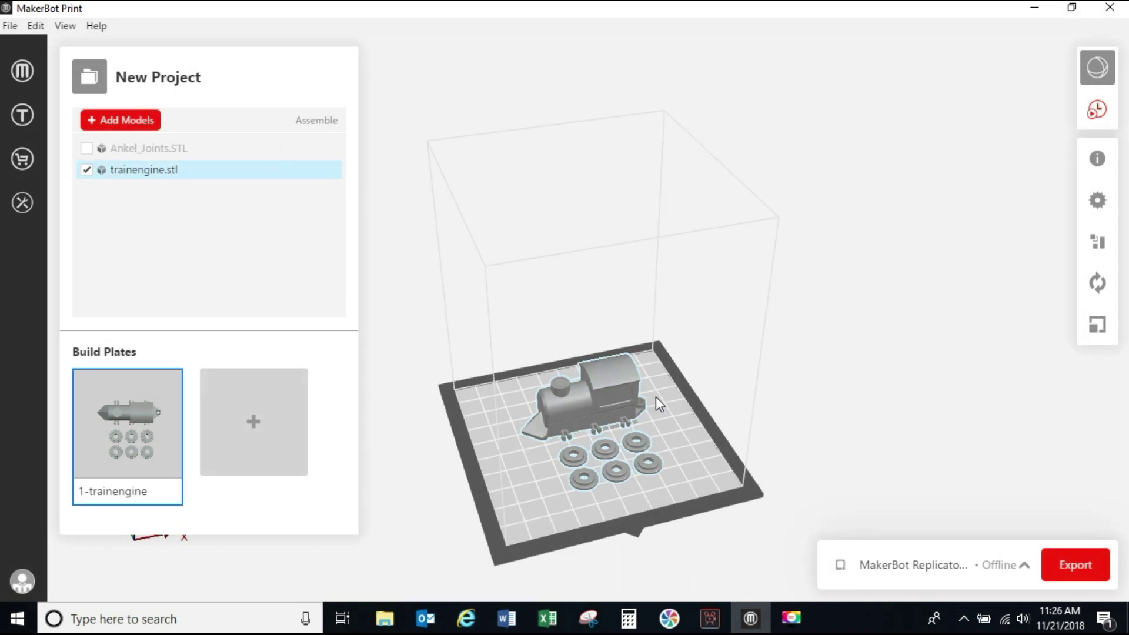
pyautogui.click(655, 396)
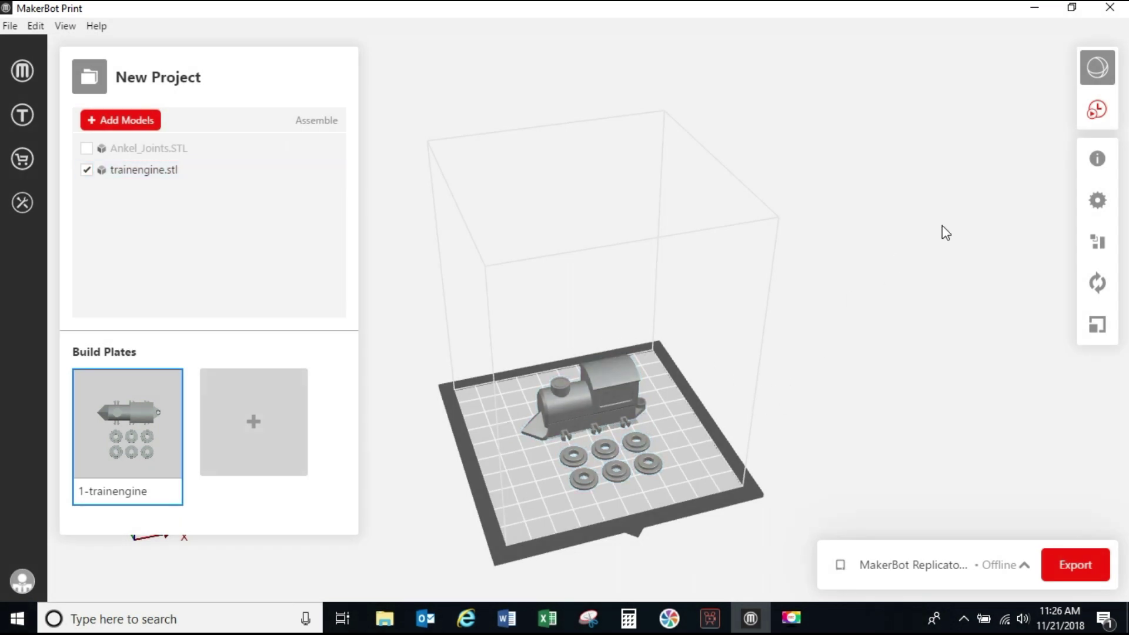
pyautogui.click(1097, 112)
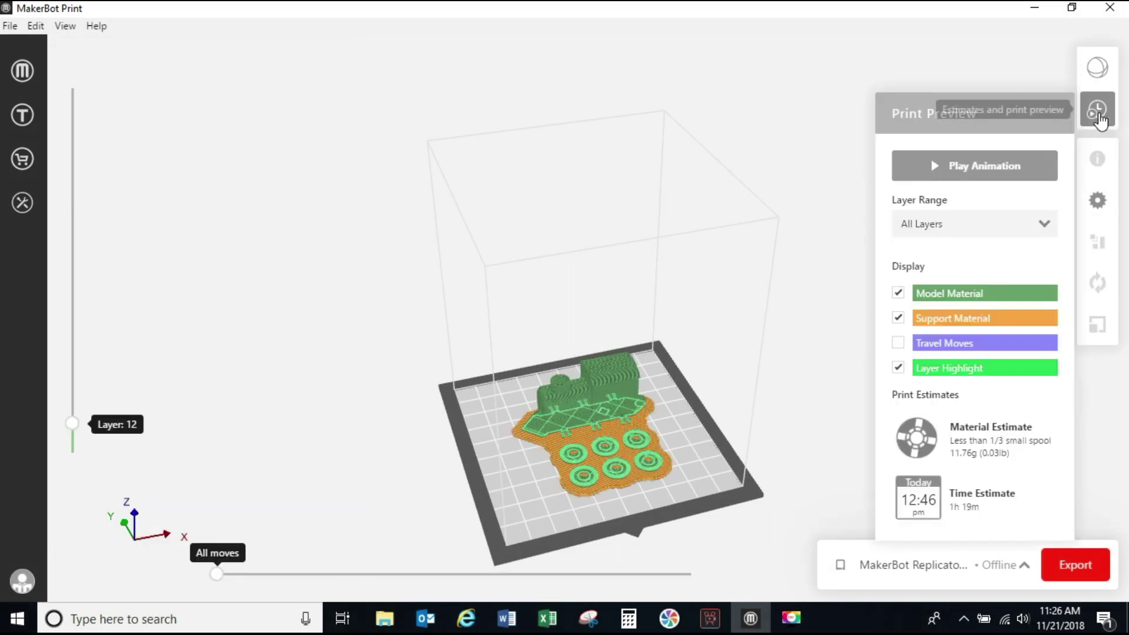
pyautogui.click(981, 170)
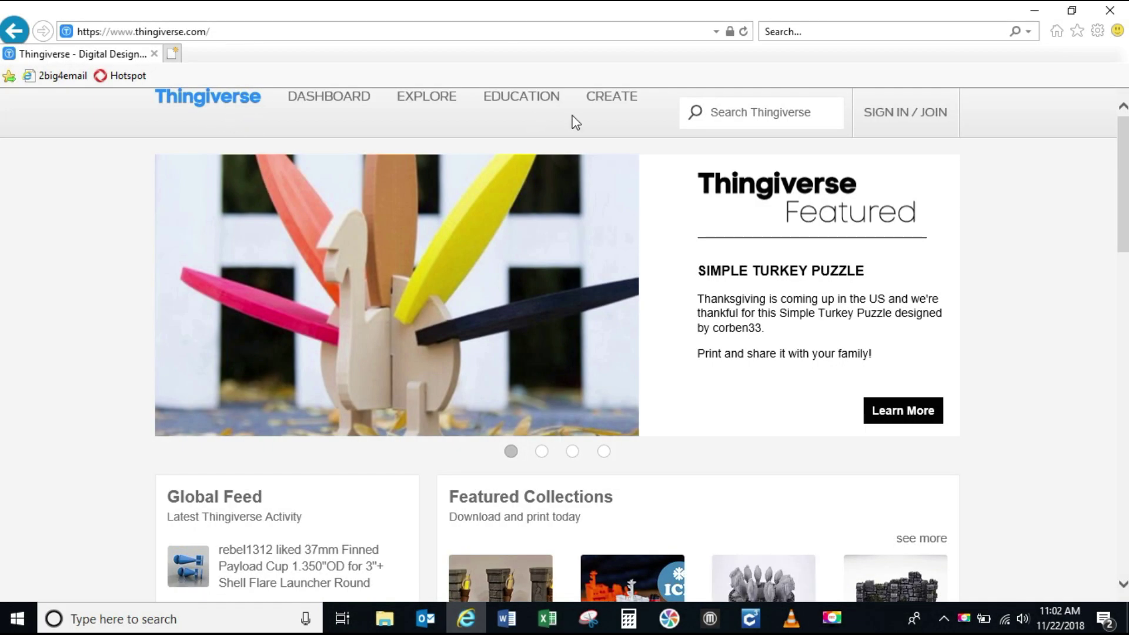
# - Search Thingiverse for 'bookmark'
pyautogui.moveTo(1125, 144)
pyautogui.mouseDown()
pyautogui.moveTo(1124, 253)
pyautogui.moveTo(1126, 144)
pyautogui.mouseUp()
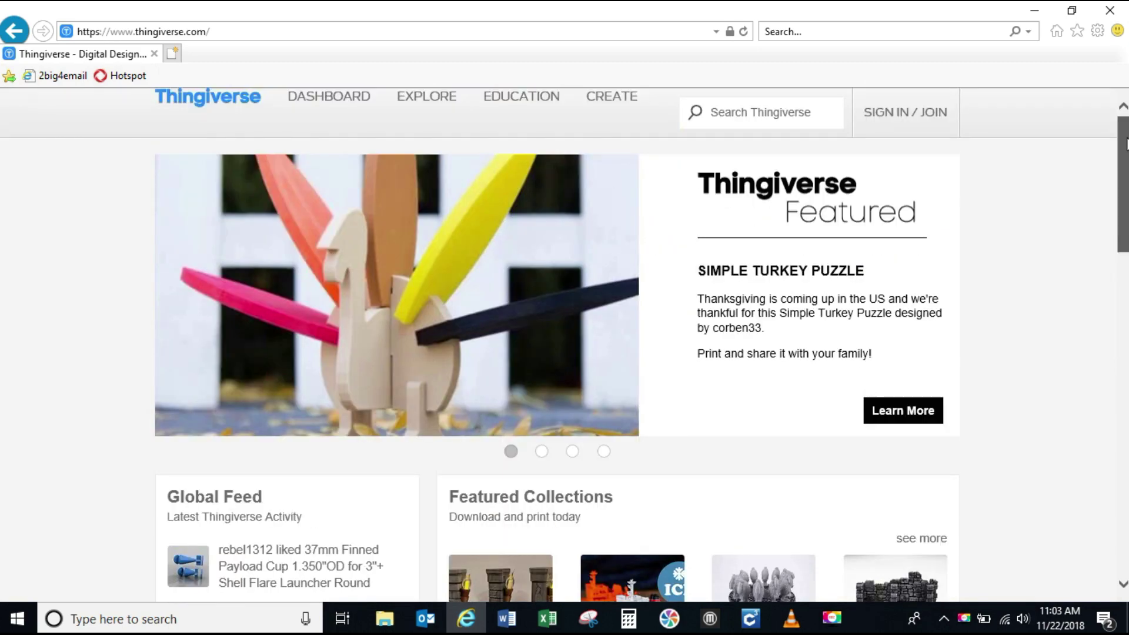
pyautogui.click(787, 112)
pyautogui.write('b')
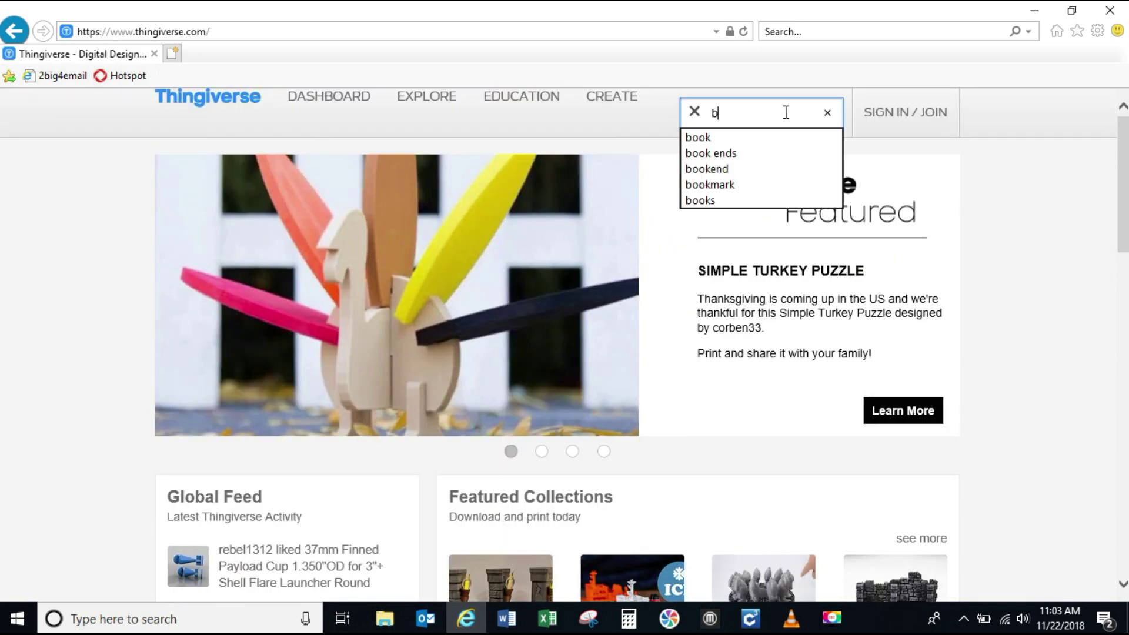
pyautogui.write('ookmar')
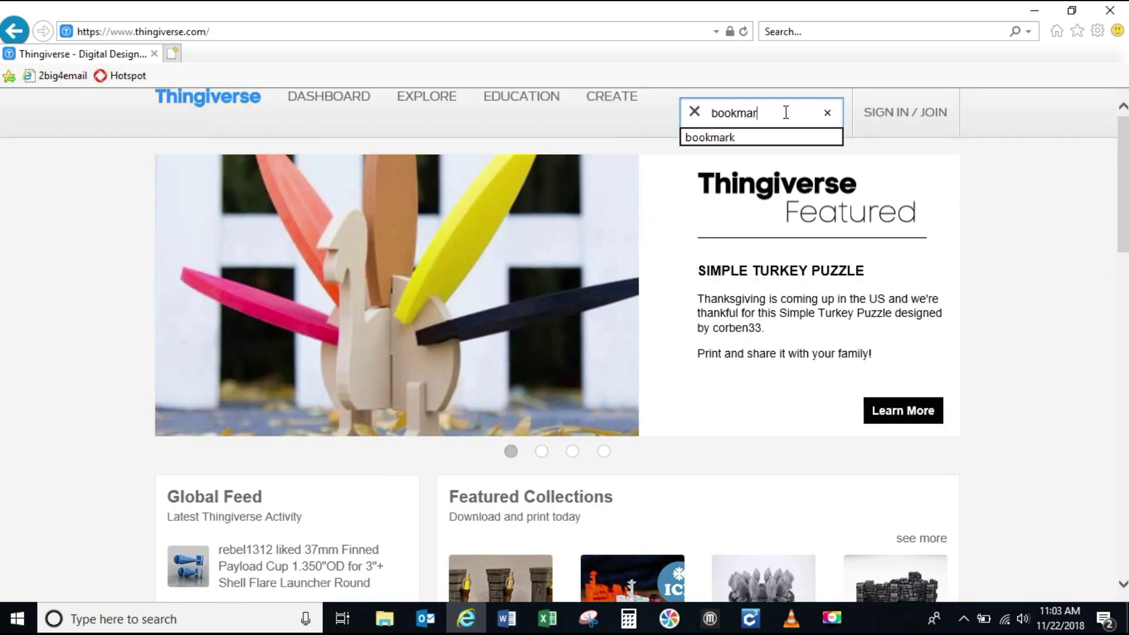
pyautogui.write('k')
pyautogui.press('Return')
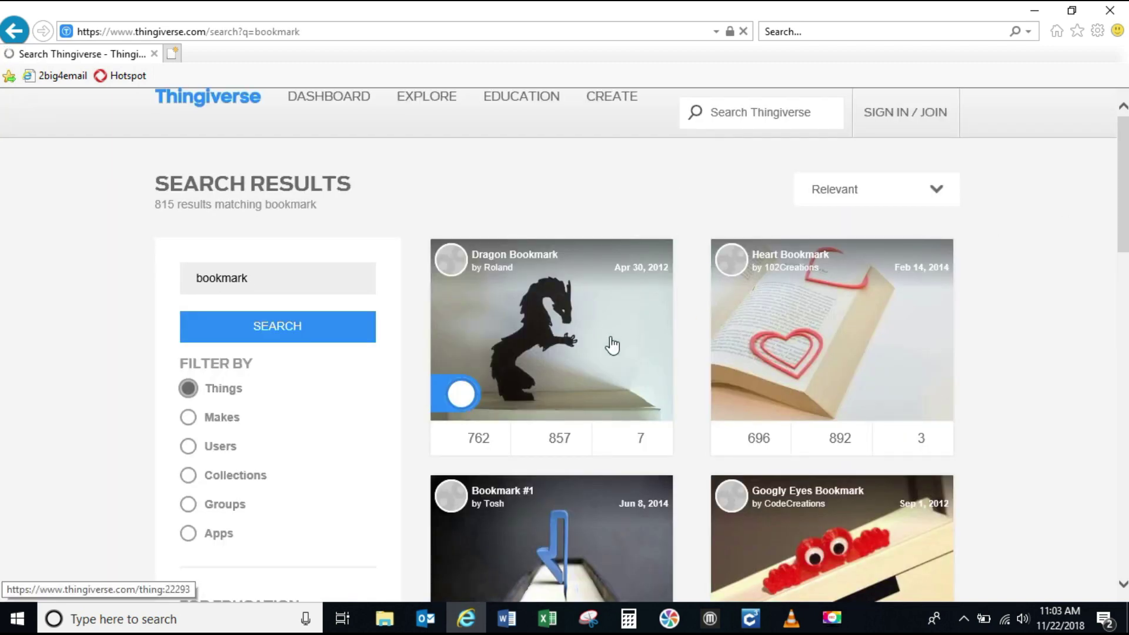
# - Scroll the results to the Butterfly Bookmark Business Card and open its page
pyautogui.scroll(-5, 551, 329)
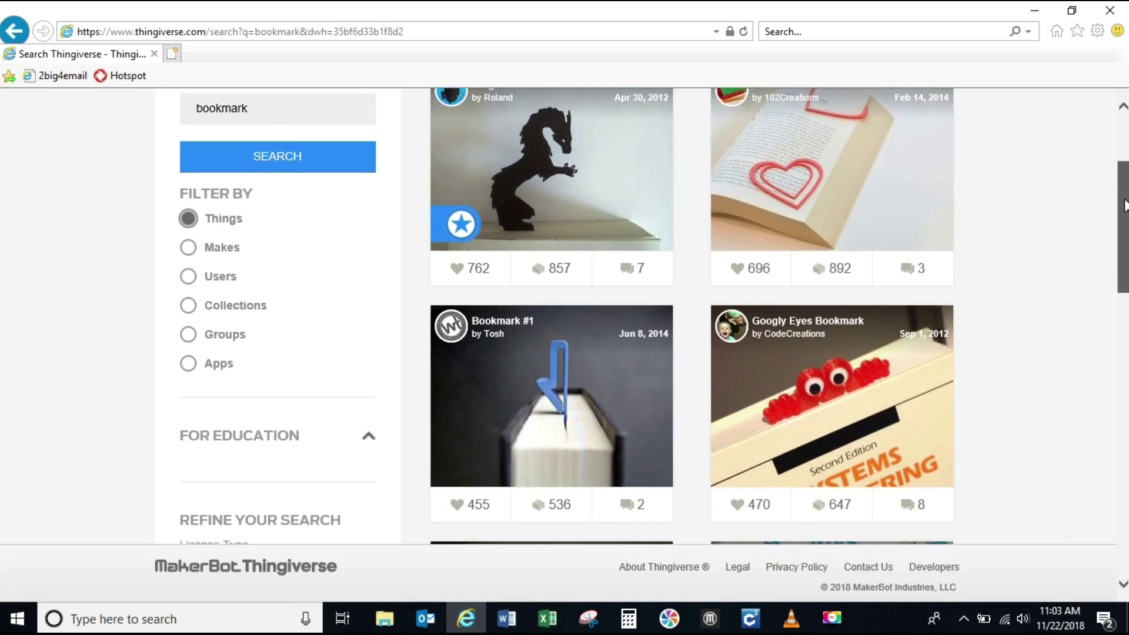
pyautogui.scroll(-8, 654, 316)
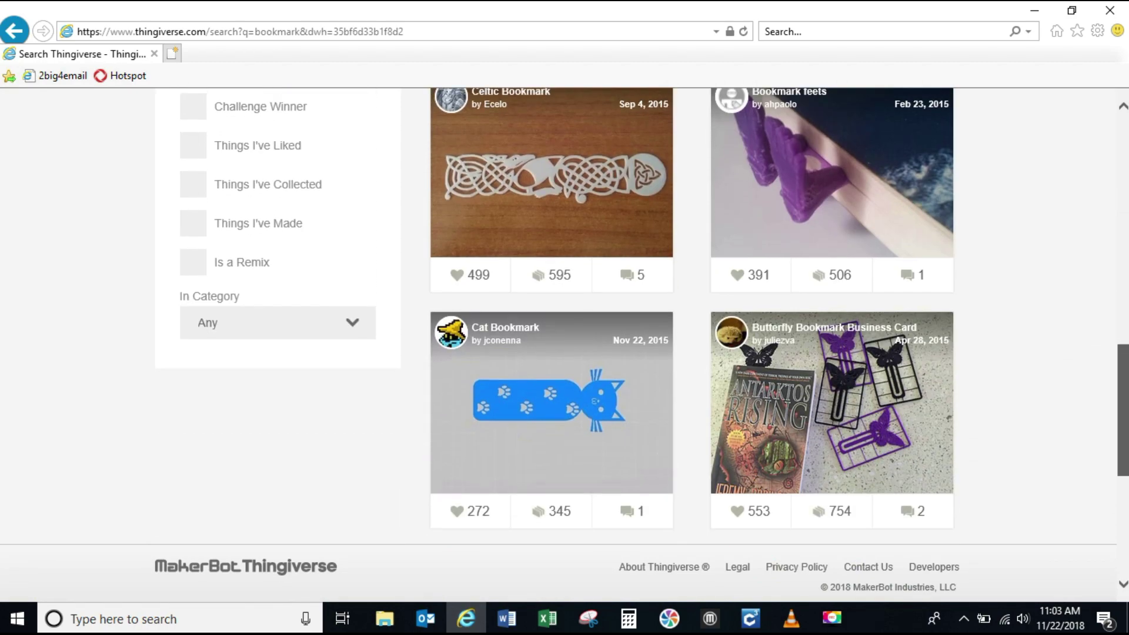
pyautogui.moveTo(1123, 435); pyautogui.dragTo(1126, 328)
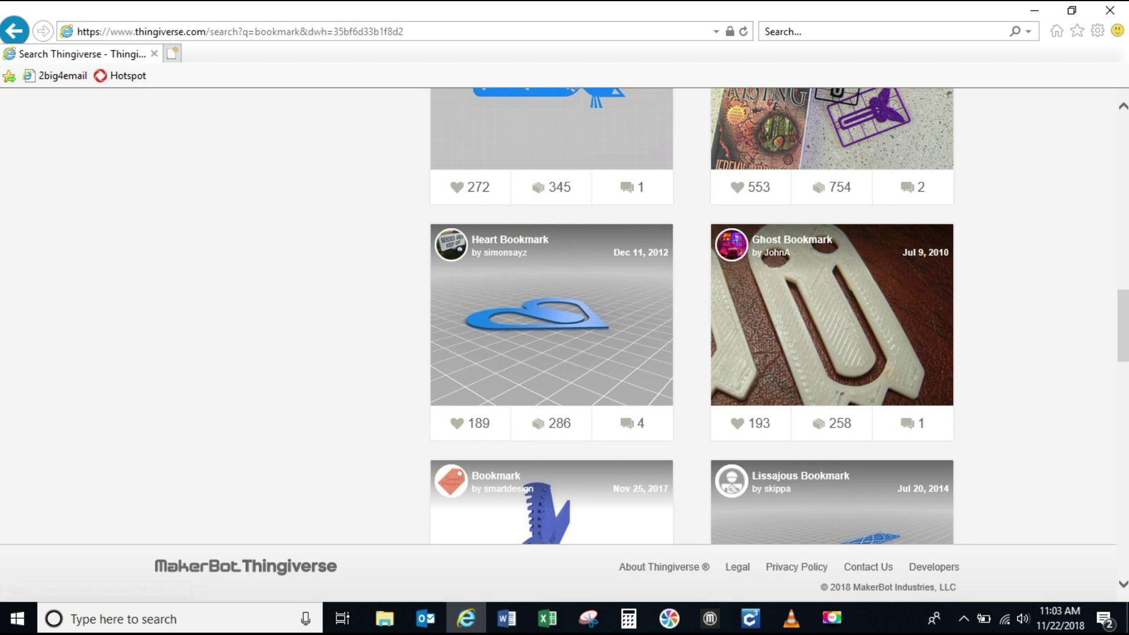
pyautogui.scroll(-3, 896, 364)
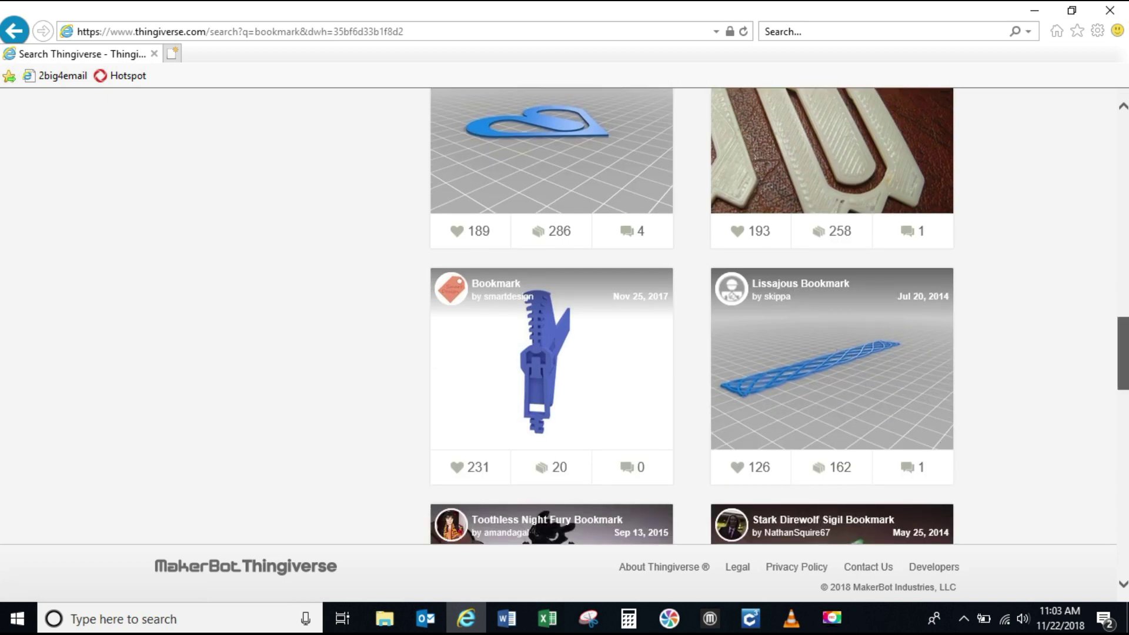
pyautogui.scroll(6, 691, 316)
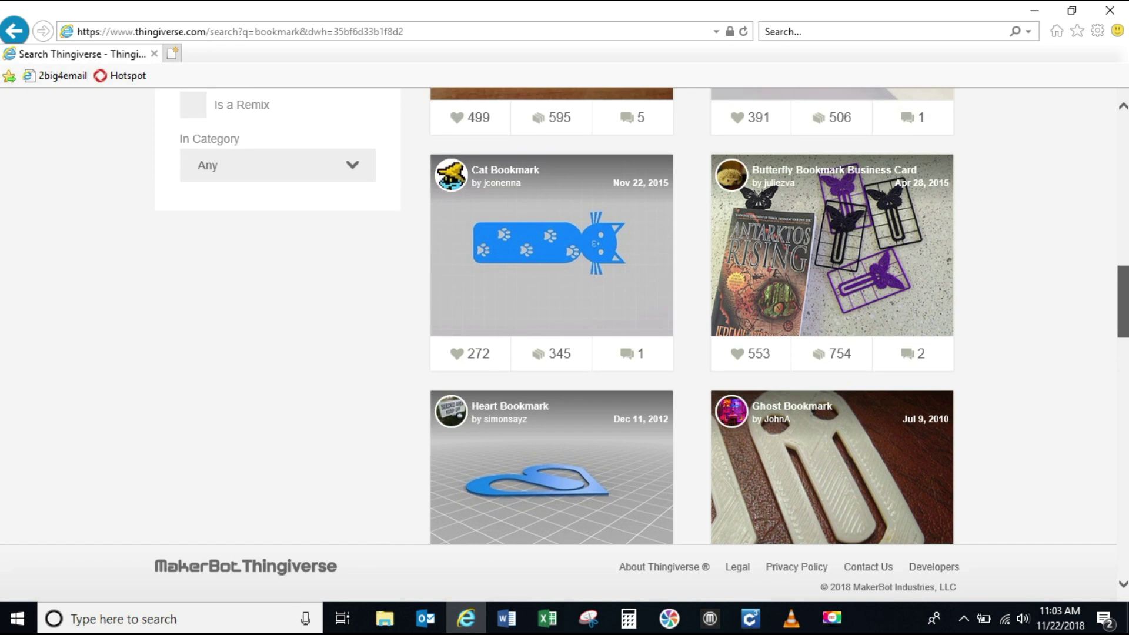
pyautogui.scroll(4, 691, 316)
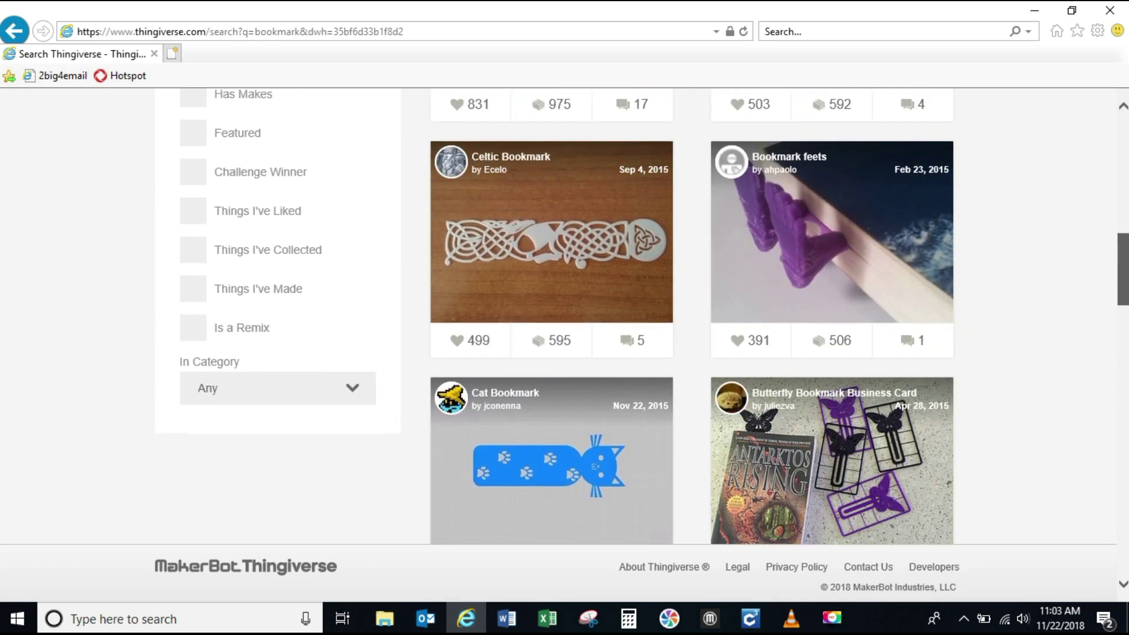
pyautogui.scroll(1, 692, 316)
pyautogui.scroll(-2, 692, 316)
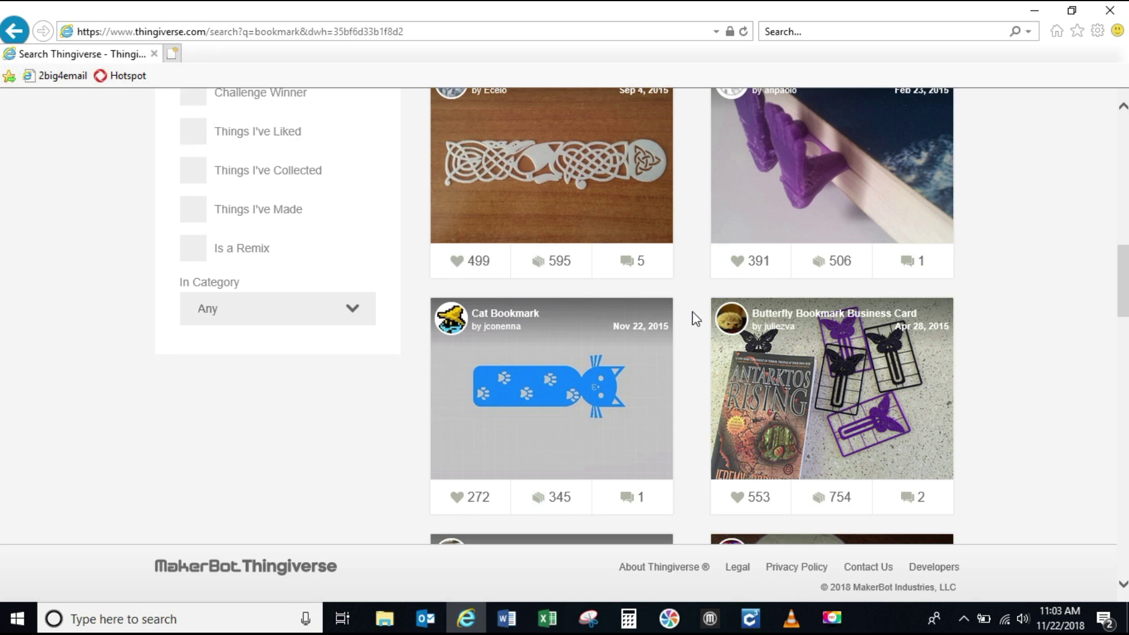
pyautogui.click(826, 406)
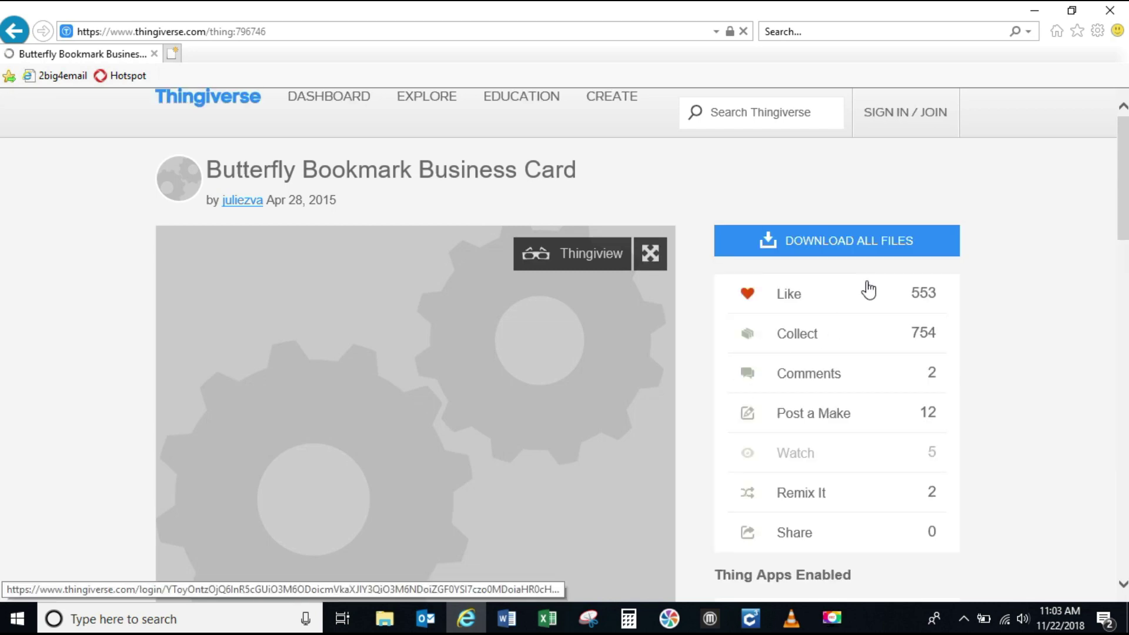
# - Download and save Butterfly_Bookmark_Business_Card.zip with all of the design's files
pyautogui.click(854, 253)
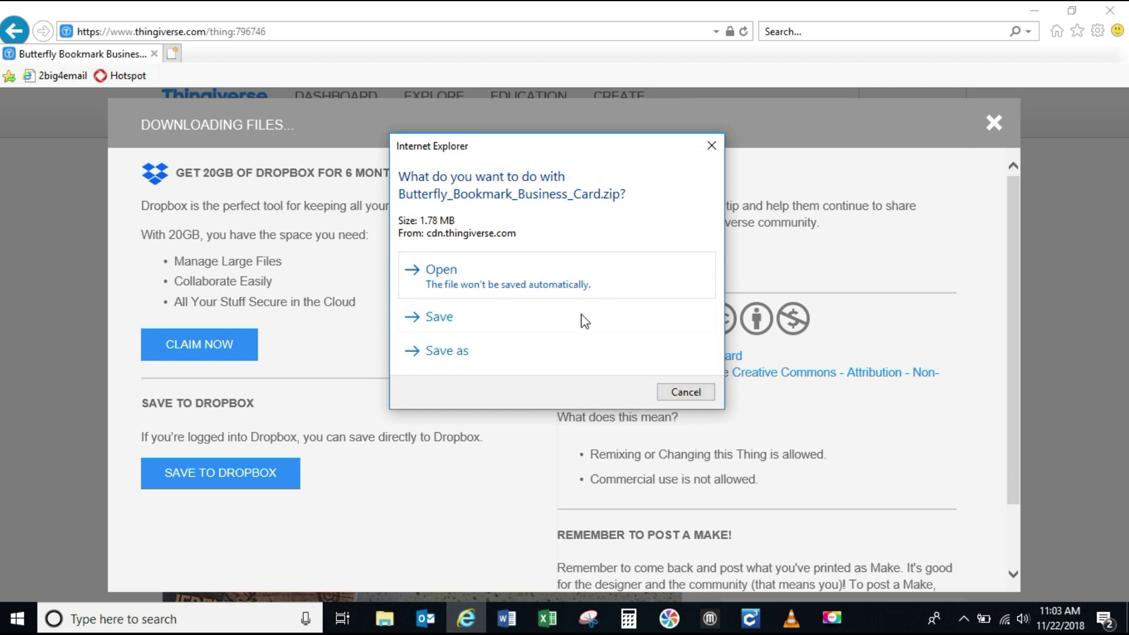
pyautogui.click(581, 329)
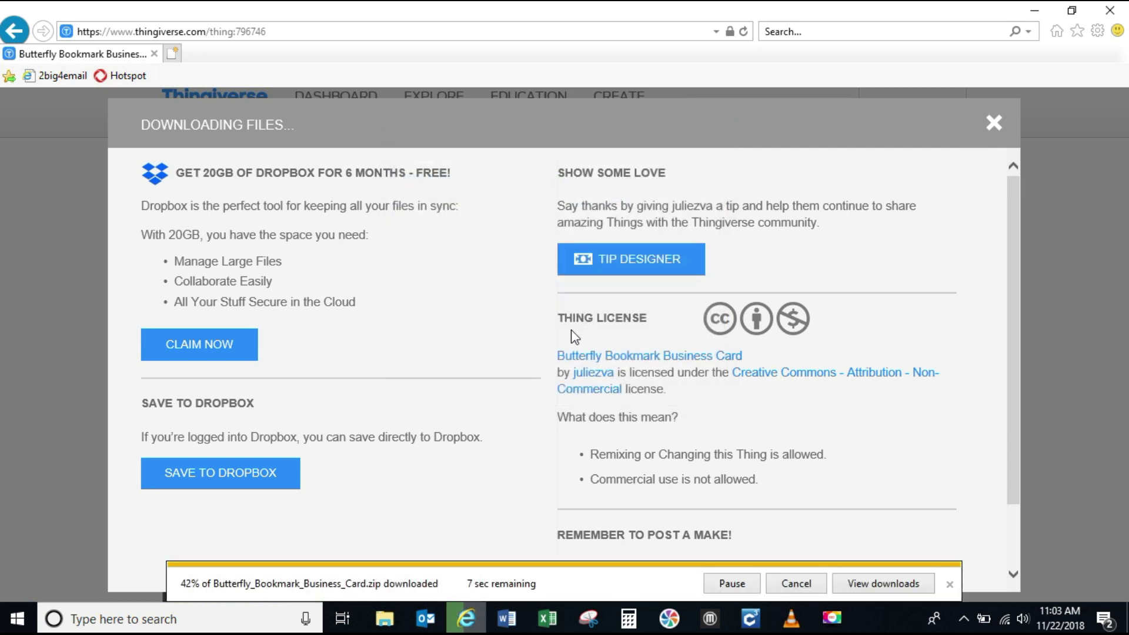
pyautogui.click(382, 624)
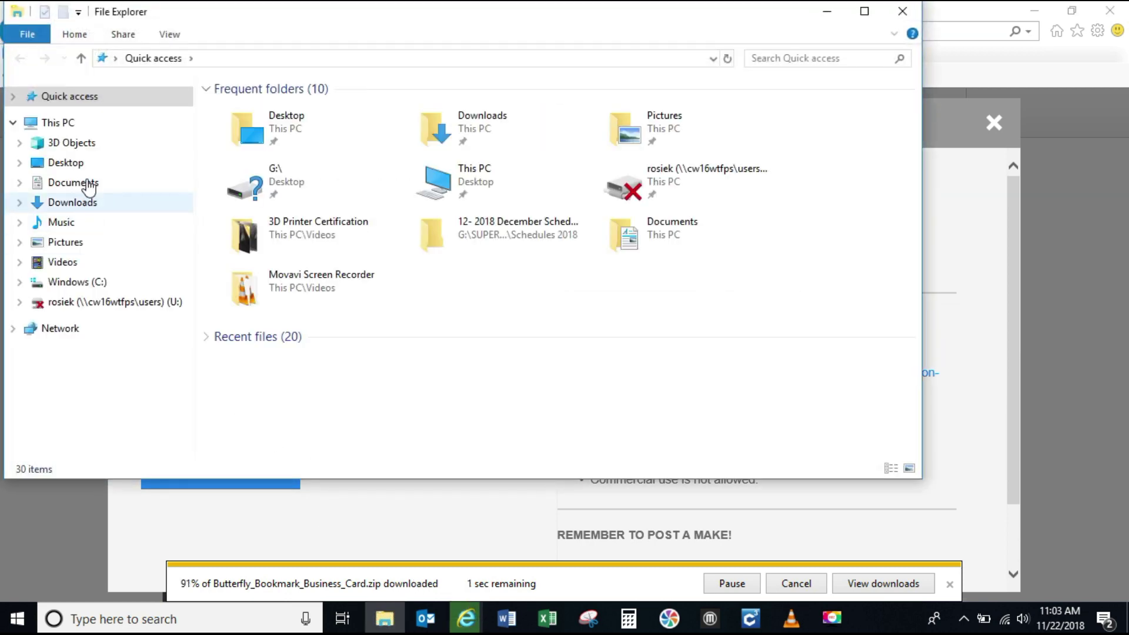
# - Copy the Butterfly_Bookmark_Business_Card 3D object from the zip's files folder in Downloads to the Desktop
pyautogui.click(87, 205)
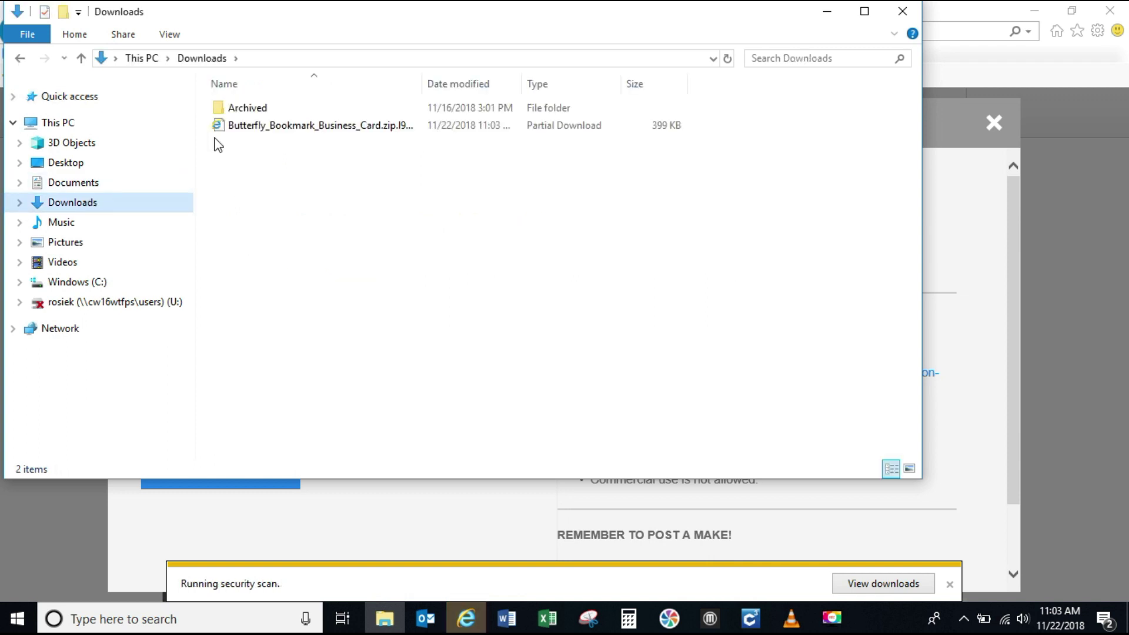
pyautogui.click(278, 130)
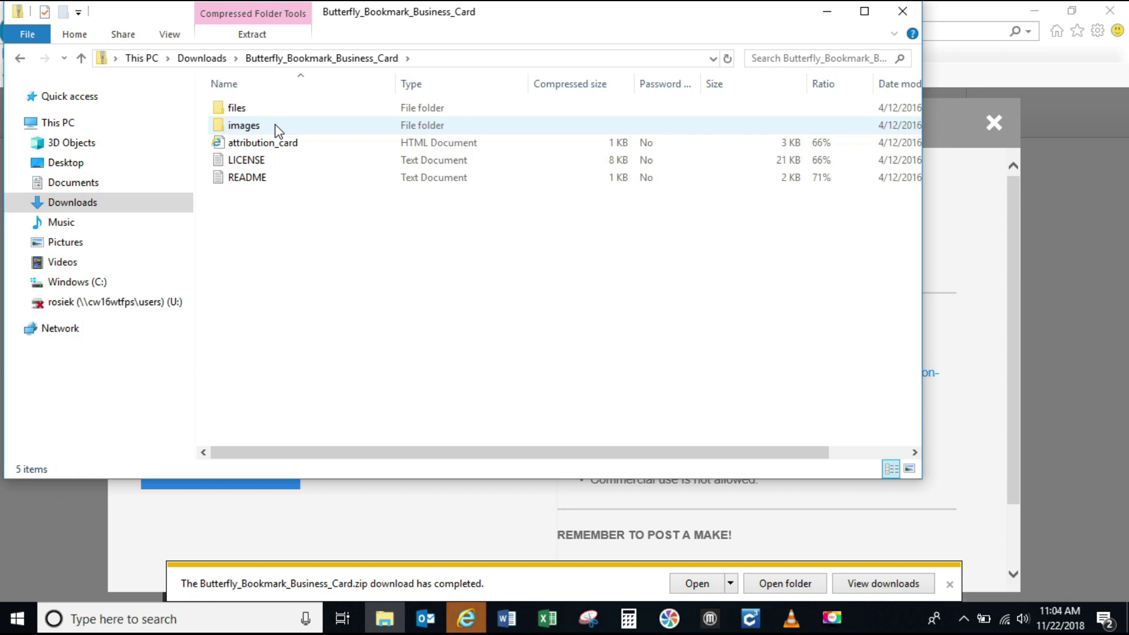
pyautogui.doubleClick(262, 111)
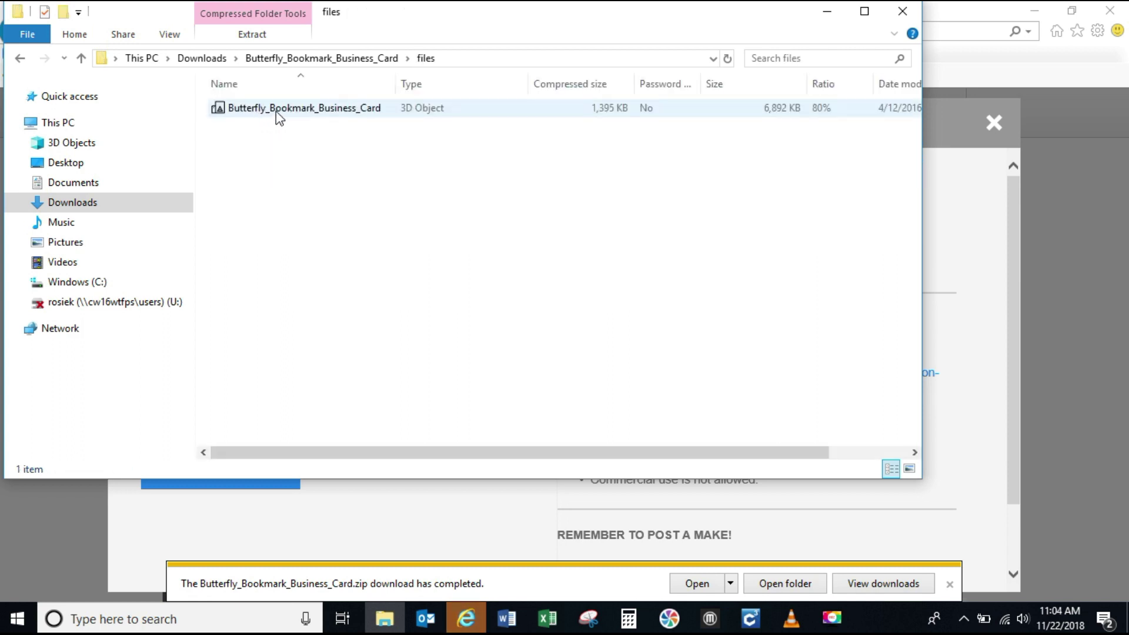
pyautogui.rightClick(276, 111)
pyautogui.click(274, 107)
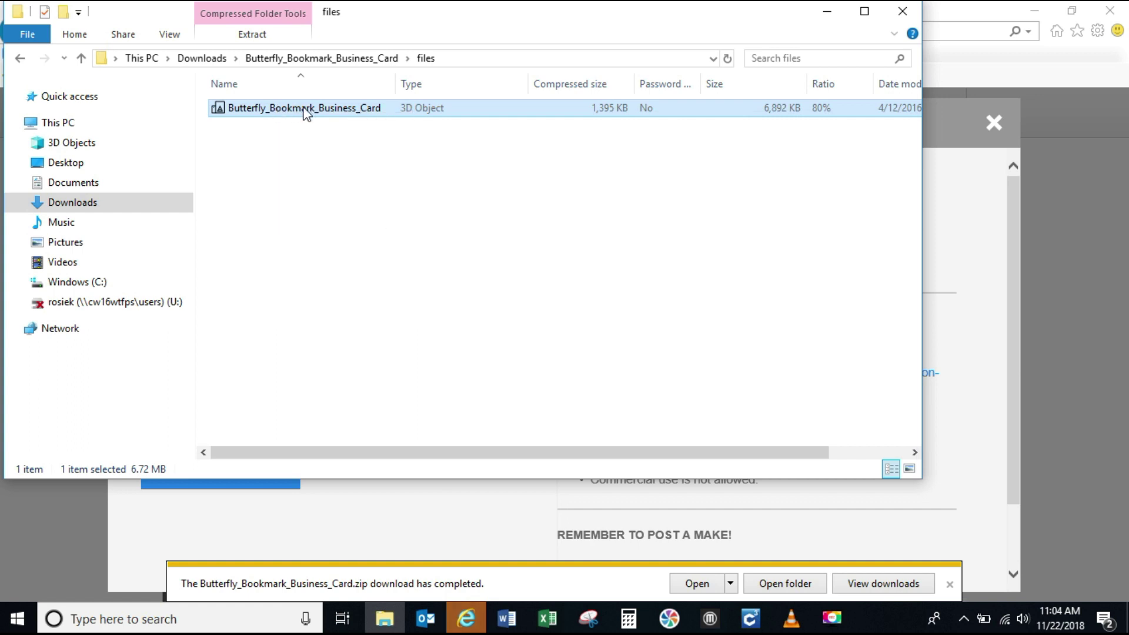
pyautogui.moveTo(308, 116); pyautogui.dragTo(123, 167)
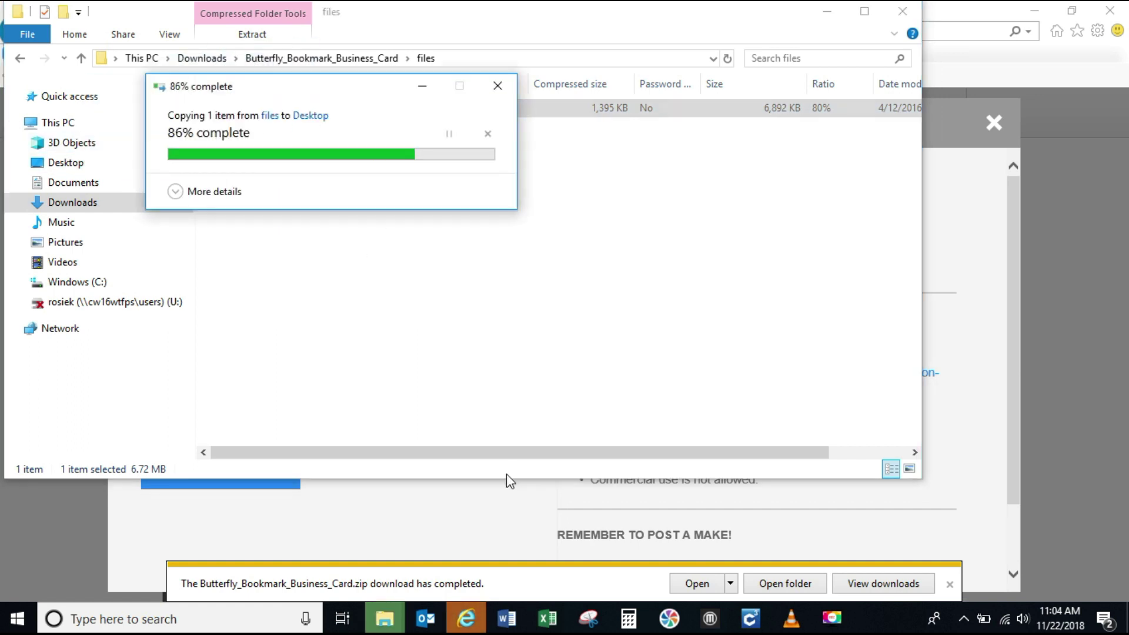
pyautogui.click(751, 619)
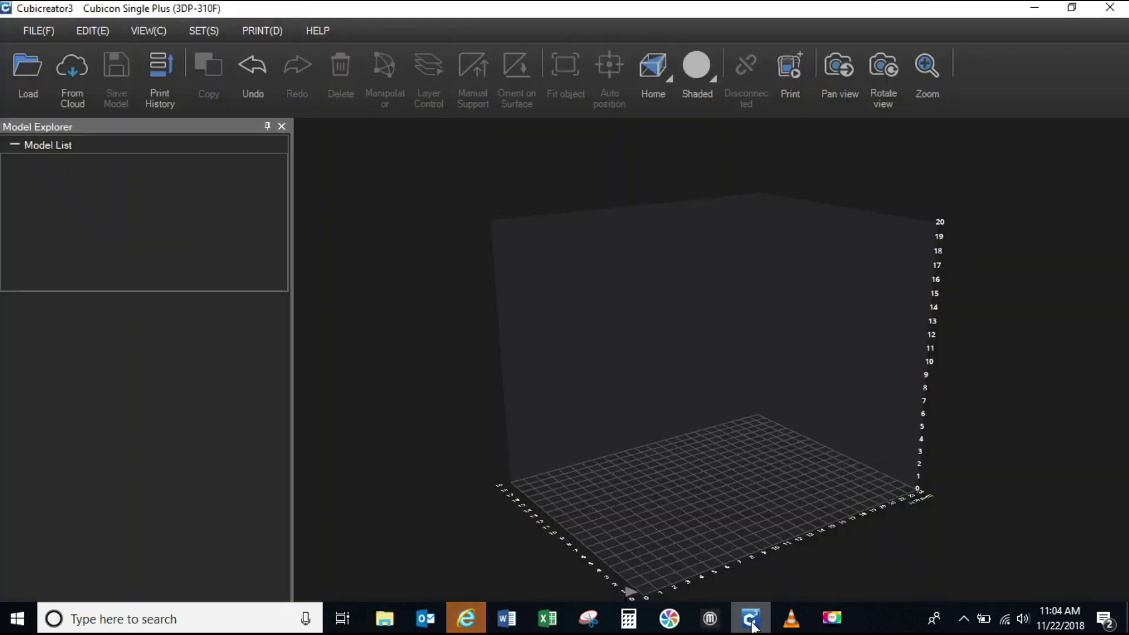
# - Load Butterfly_Bookmark_Business_Card from the Desktop through FILE > Load onto the build plate
pyautogui.click(45, 36)
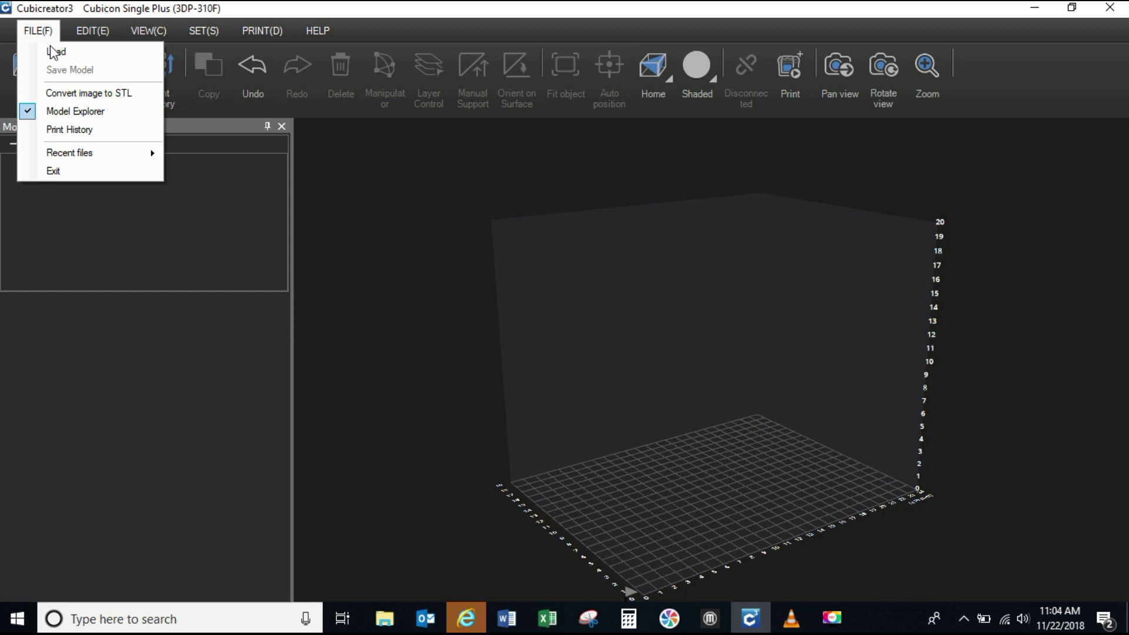
pyautogui.click(50, 47)
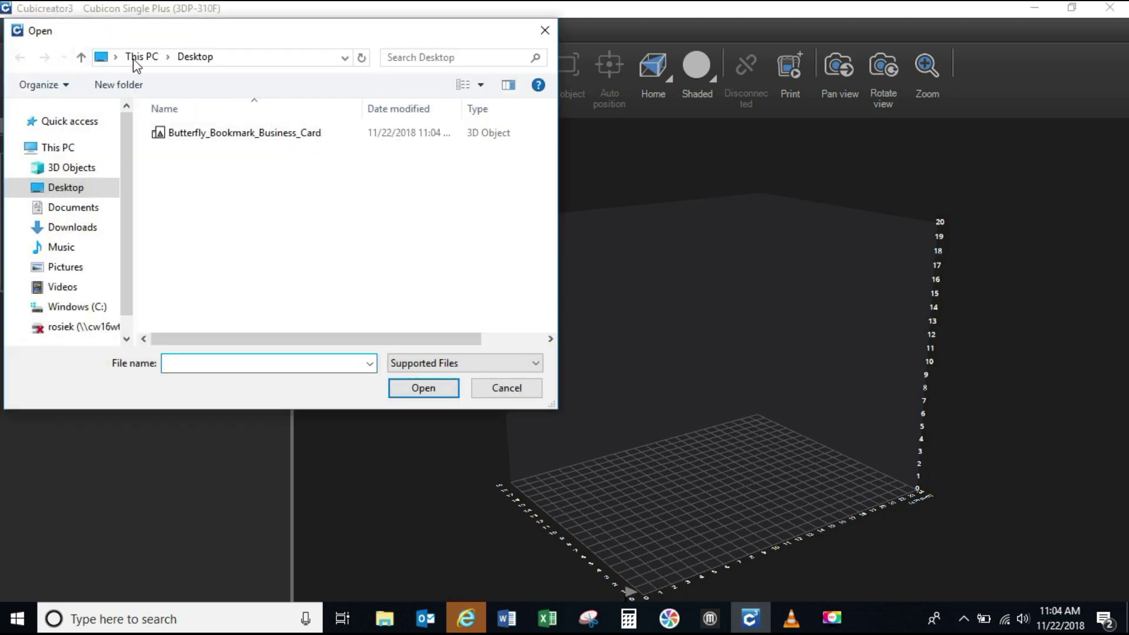
pyautogui.click(222, 139)
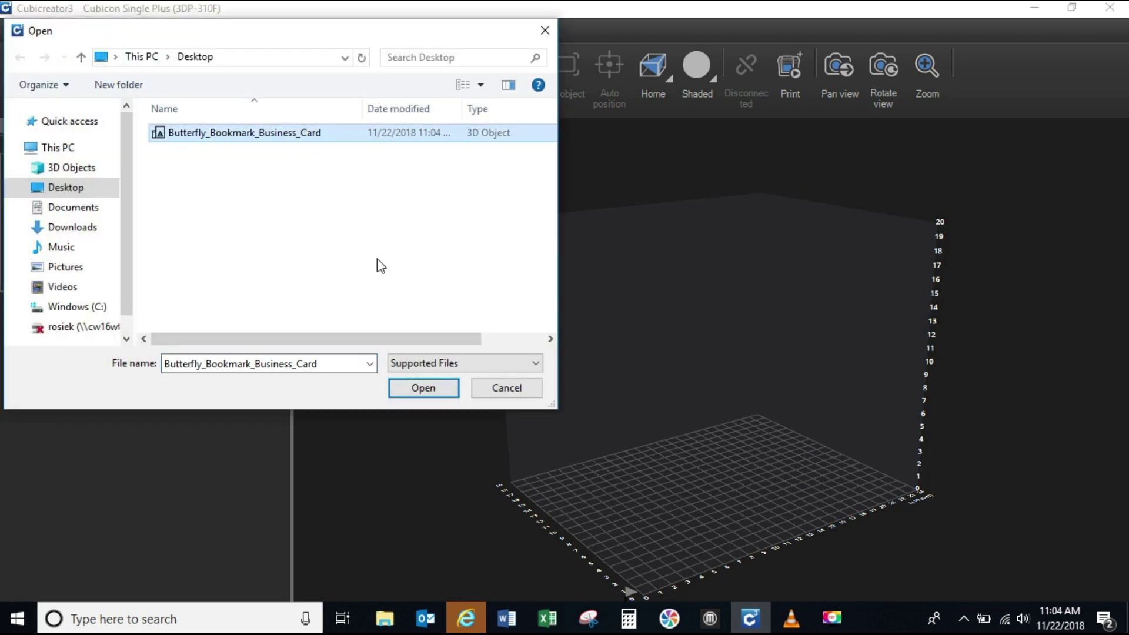
pyautogui.click(423, 388)
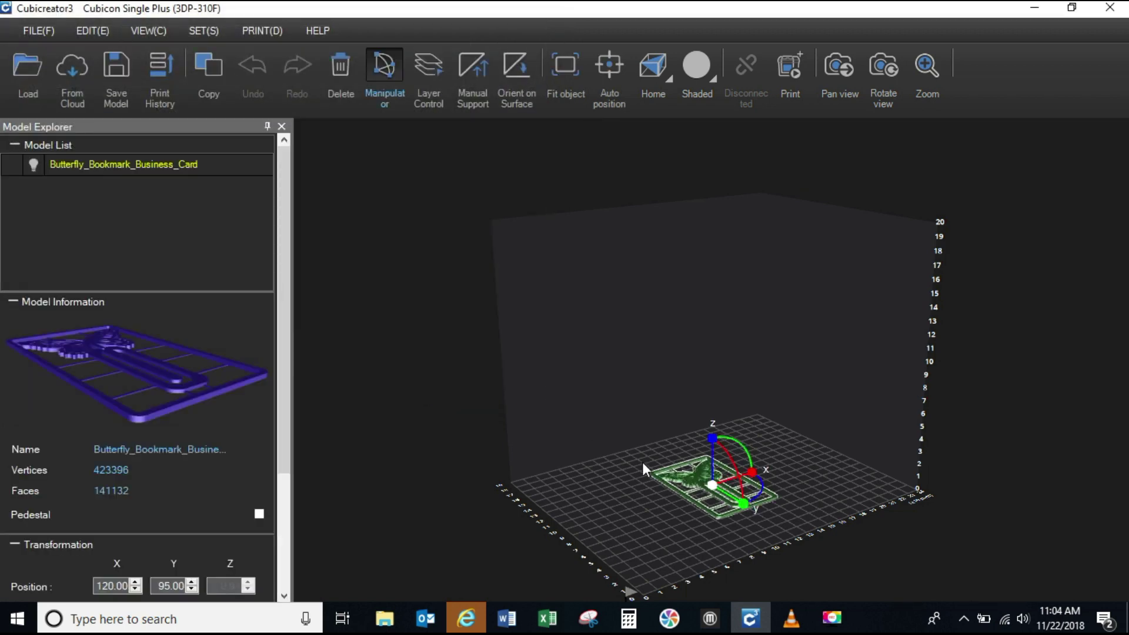
pyautogui.click(695, 491)
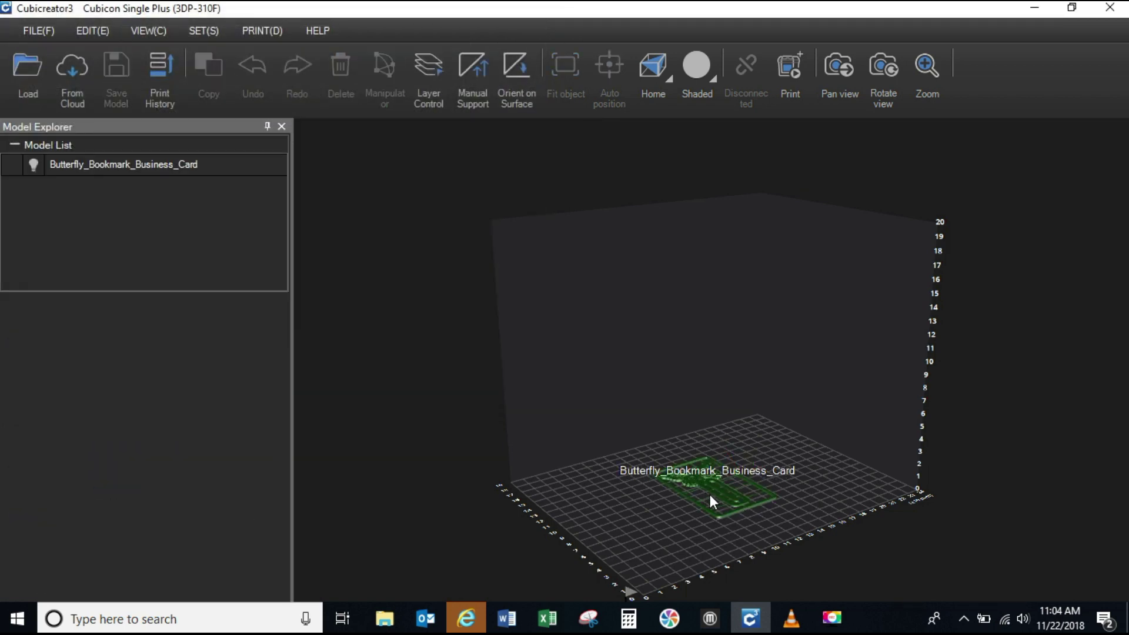
pyautogui.click(711, 495)
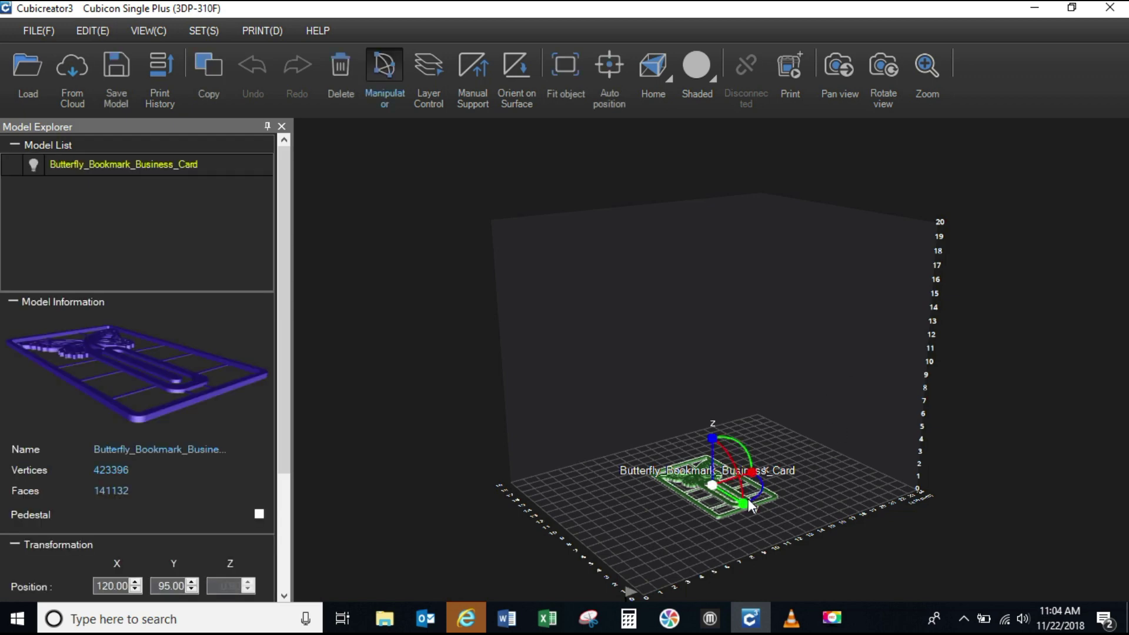
pyautogui.click(718, 503)
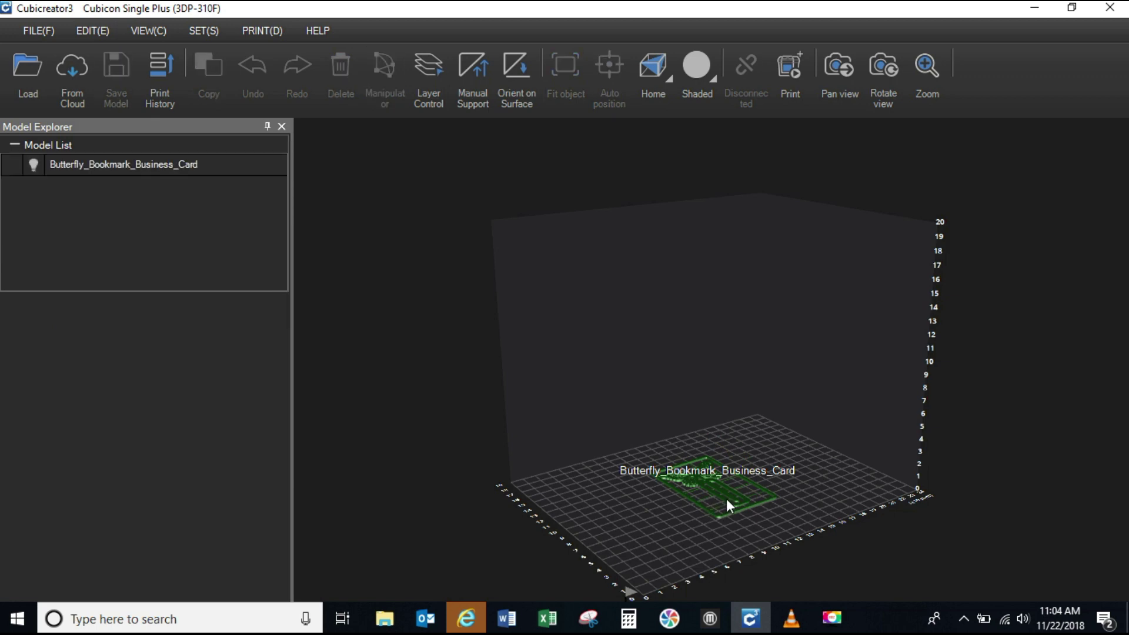
# - Raise the bookmark's uniform scale to 1.33, making it 73 mm wide
pyautogui.click(717, 495)
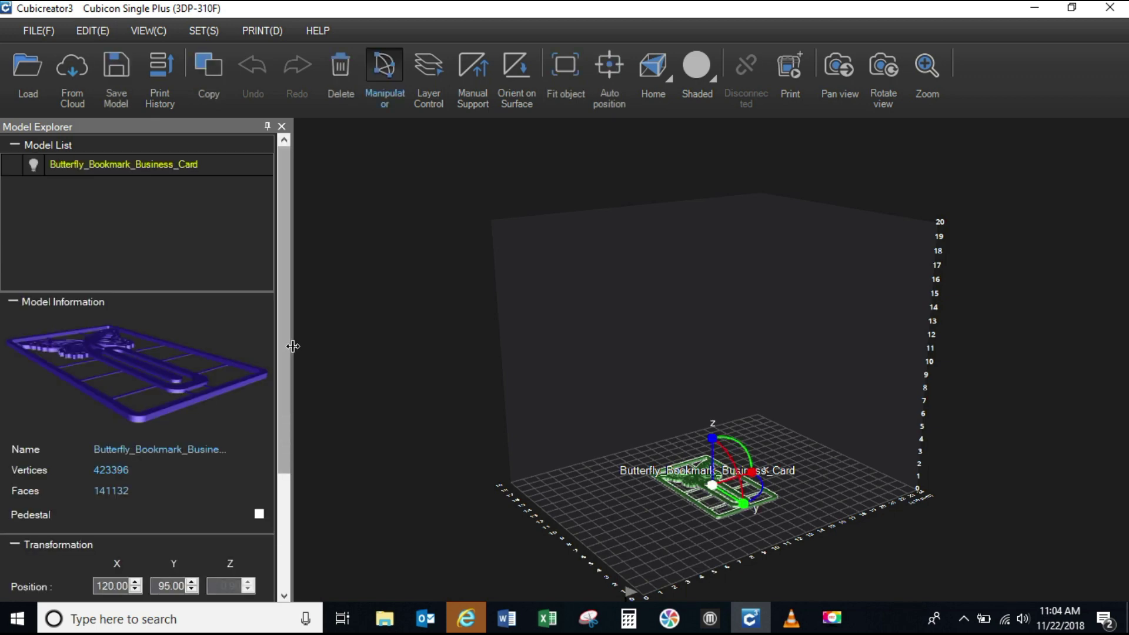
pyautogui.moveTo(289, 347); pyautogui.dragTo(290, 435)
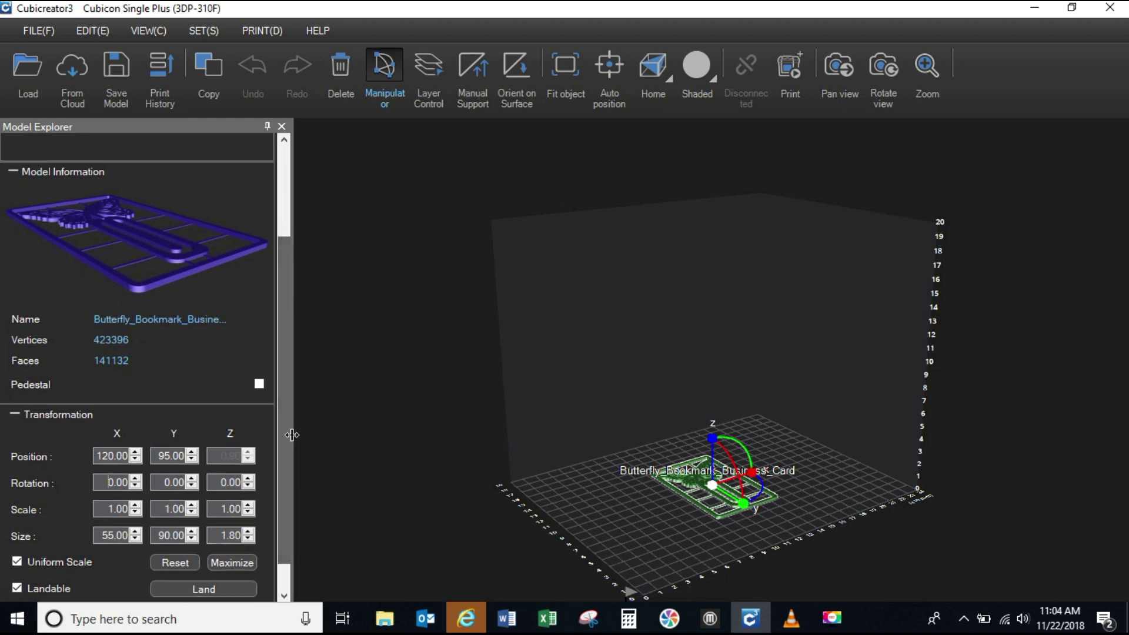
pyautogui.click(136, 506)
pyautogui.click(136, 505)
pyautogui.click(136, 506)
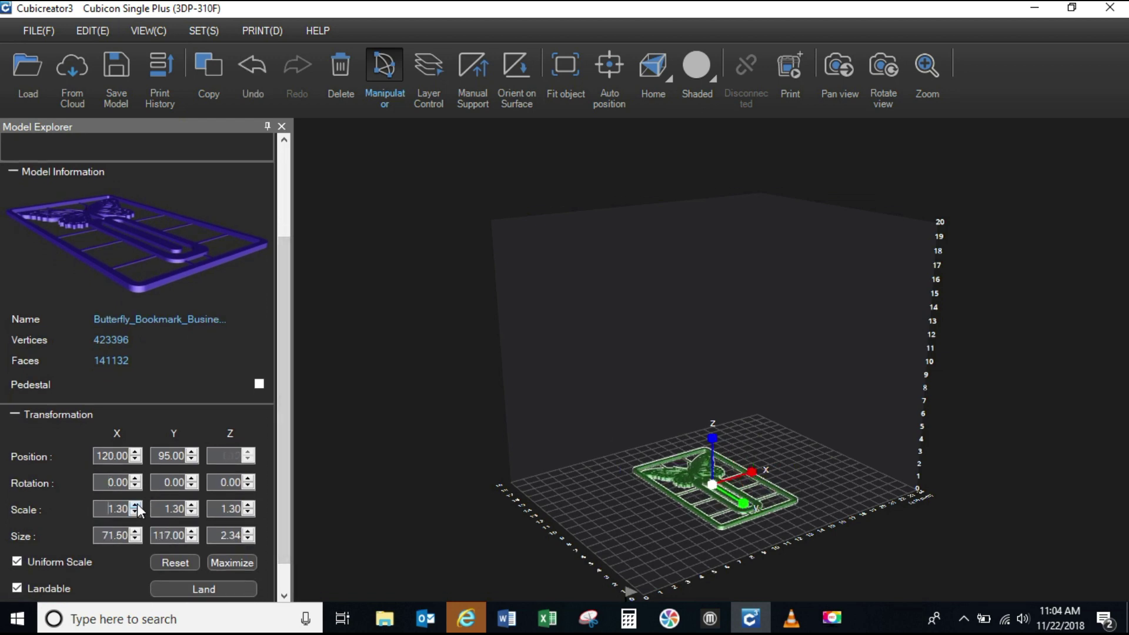
pyautogui.click(136, 506)
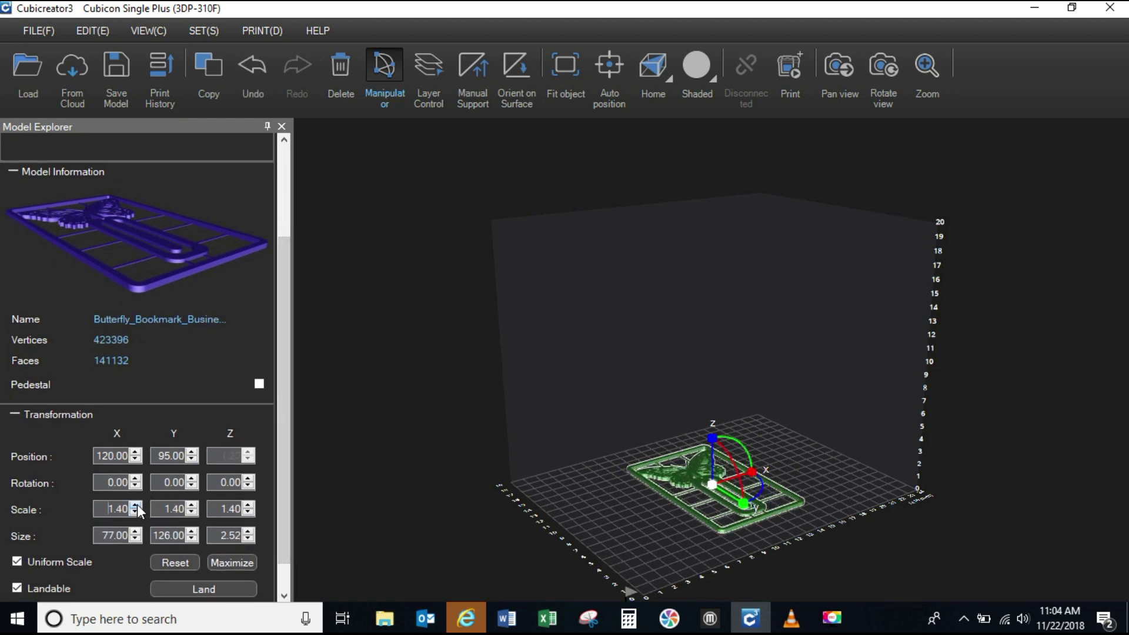
pyautogui.click(136, 538)
pyautogui.click(136, 538)
pyautogui.click(136, 538)
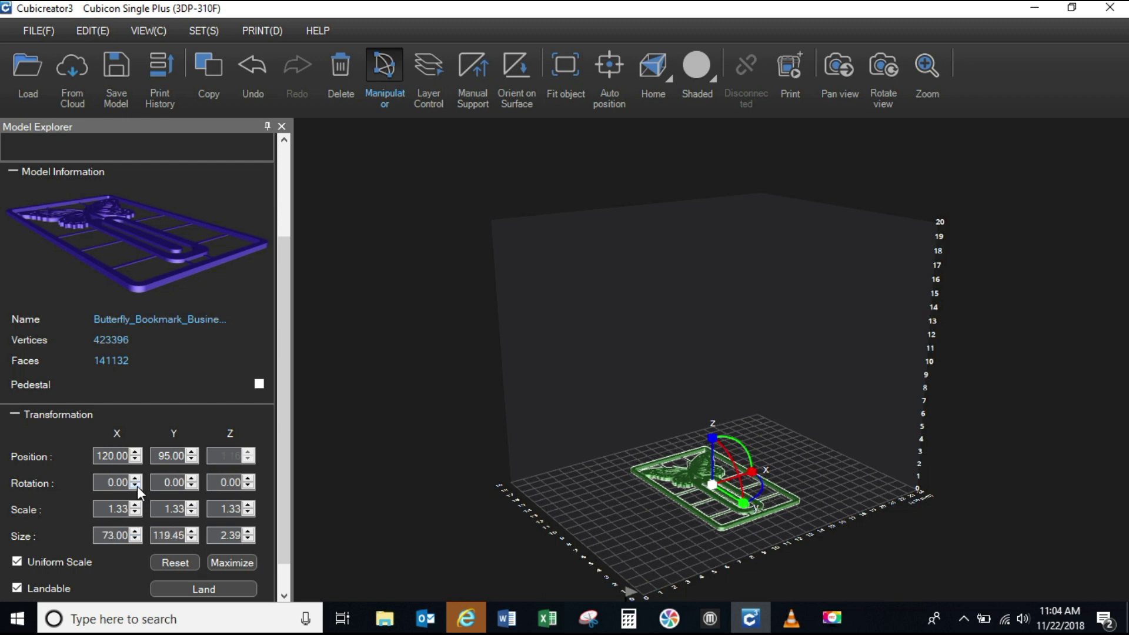
# - Keep X rotation at 0 and move the bookmark to X position 99
pyautogui.click(136, 486)
pyautogui.click(137, 478)
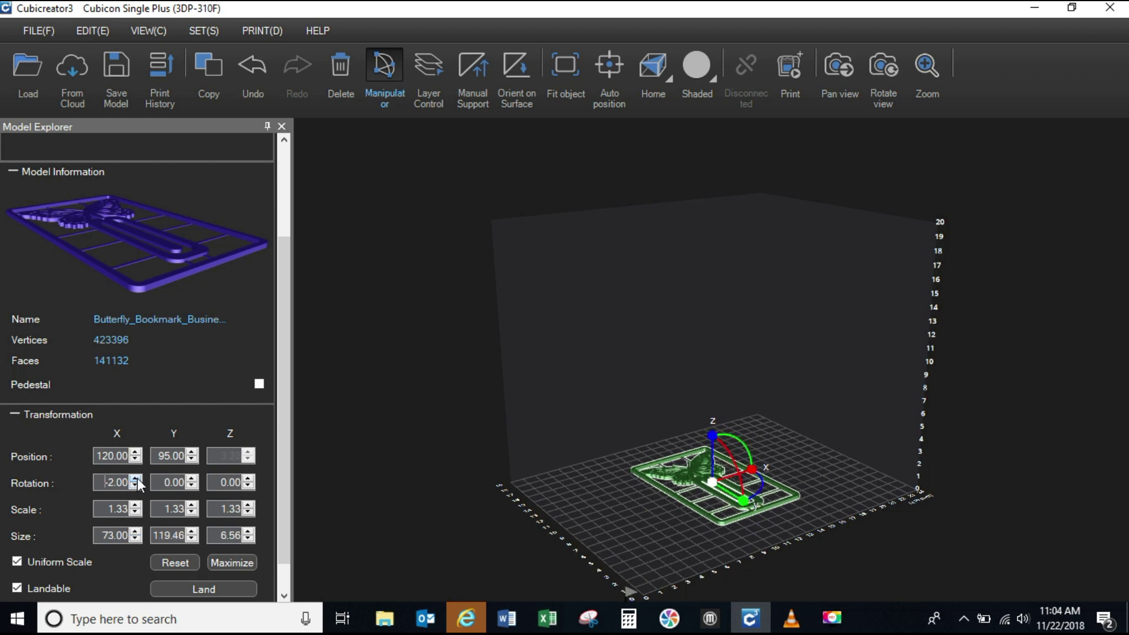
pyautogui.click(136, 478)
pyautogui.click(137, 478)
pyautogui.click(136, 462)
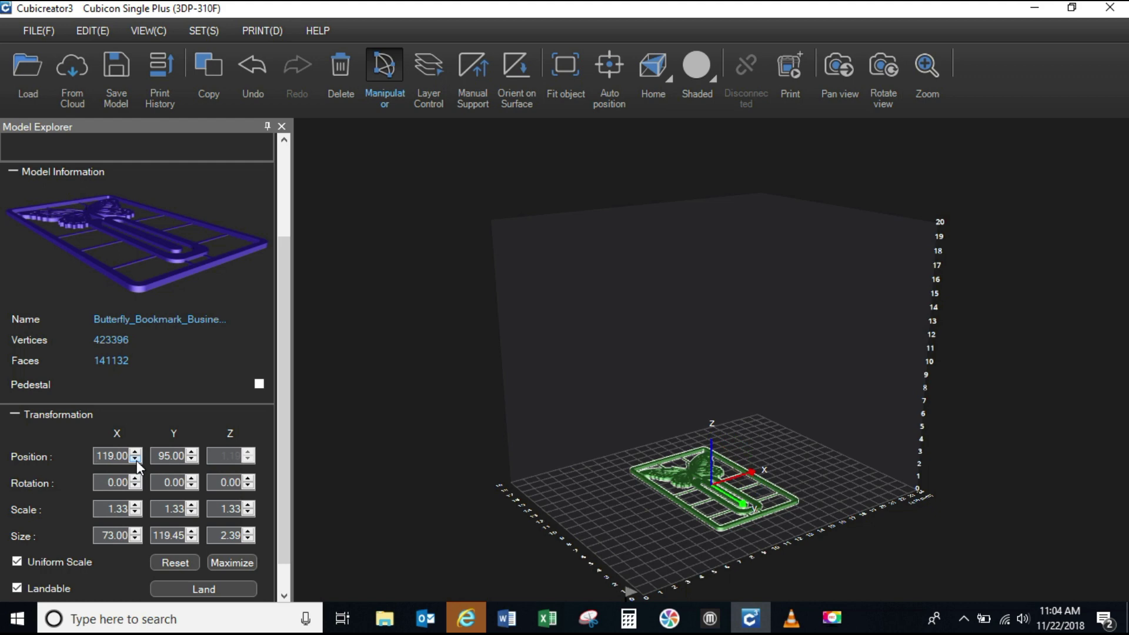
pyautogui.click(136, 461)
pyautogui.click(137, 461)
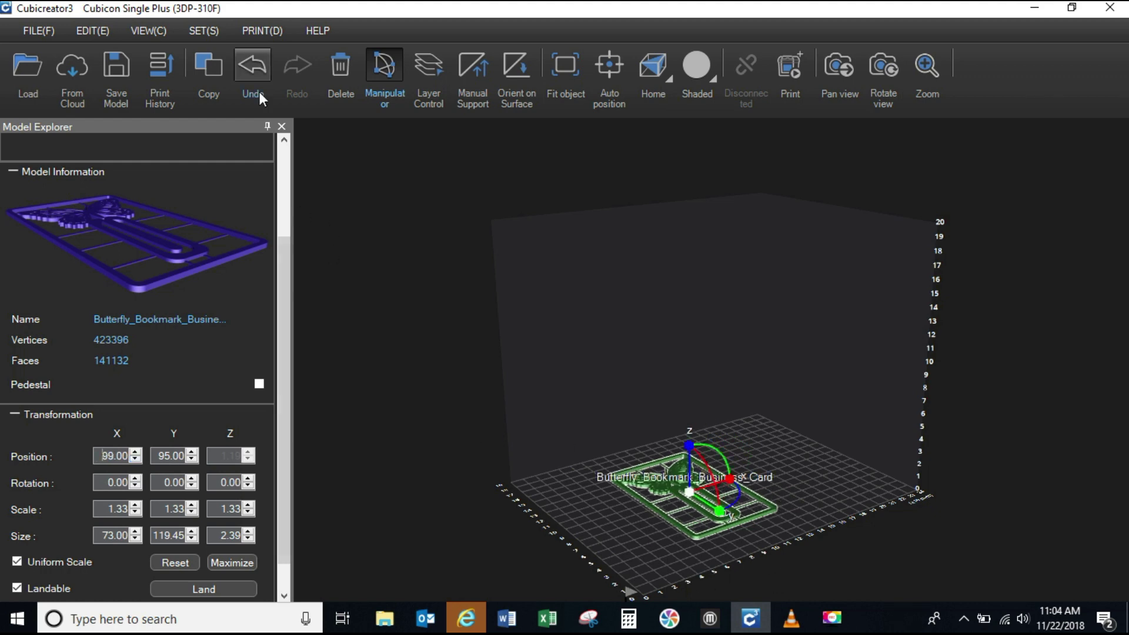
# - Open the print settings' Expert tab and review the PLA 210 °C extruder and 55 °C bed temperatures
pyautogui.click(258, 31)
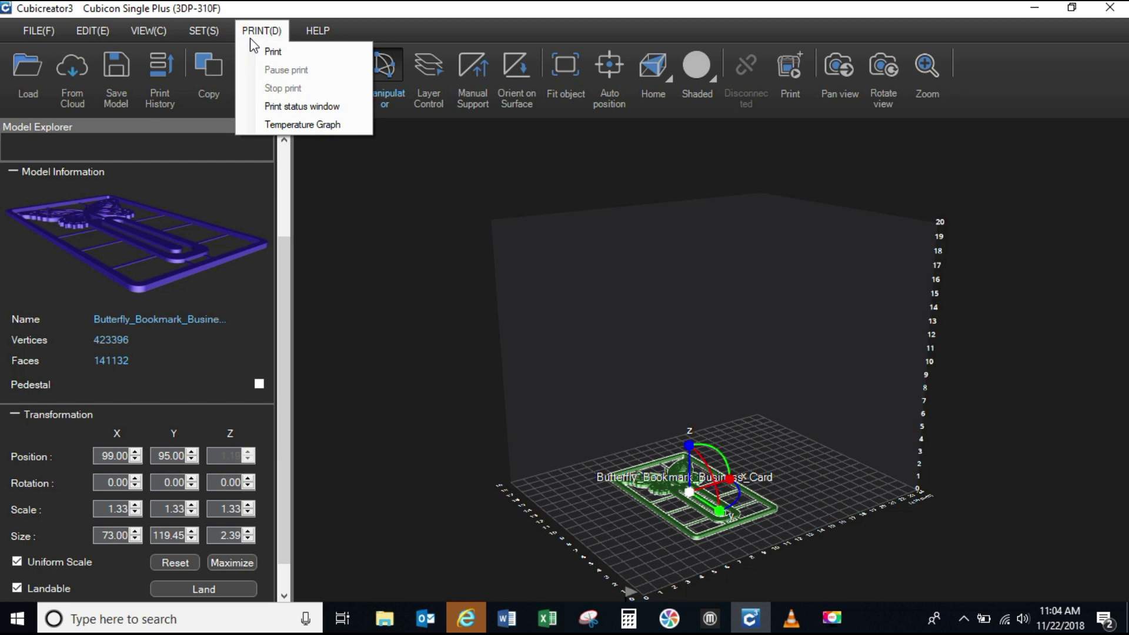
pyautogui.click(270, 53)
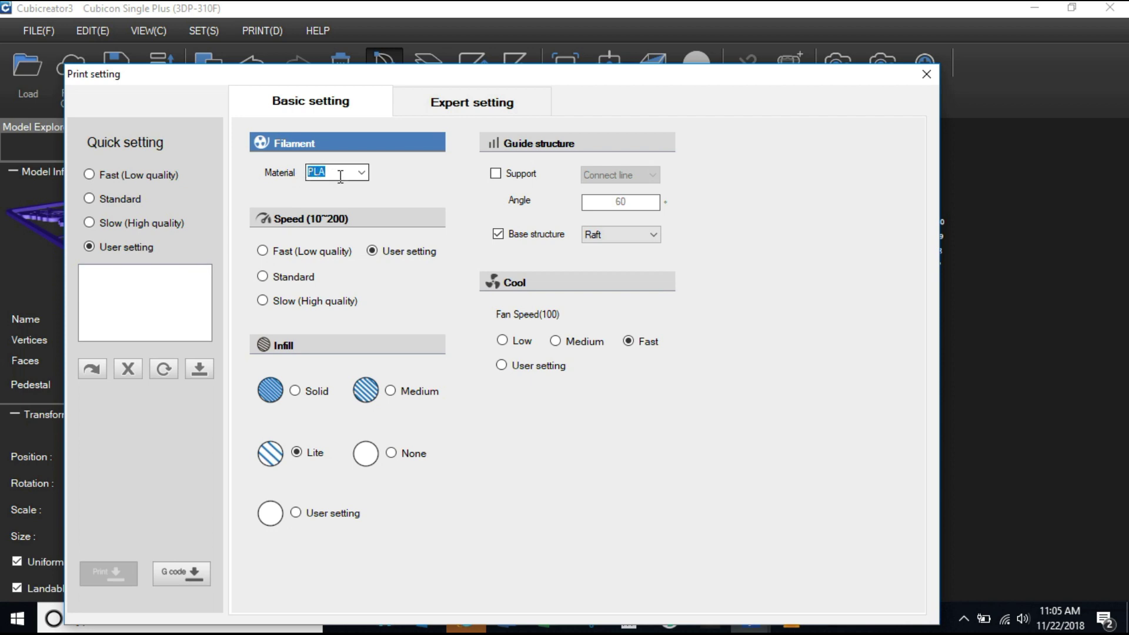
pyautogui.click(447, 108)
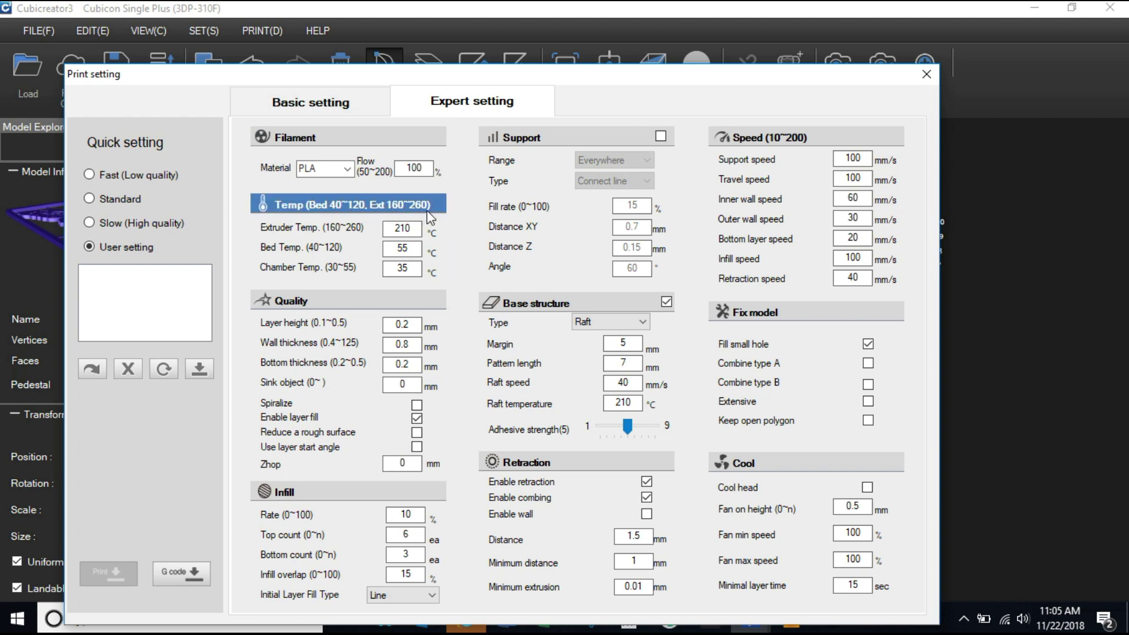
pyautogui.click(414, 250)
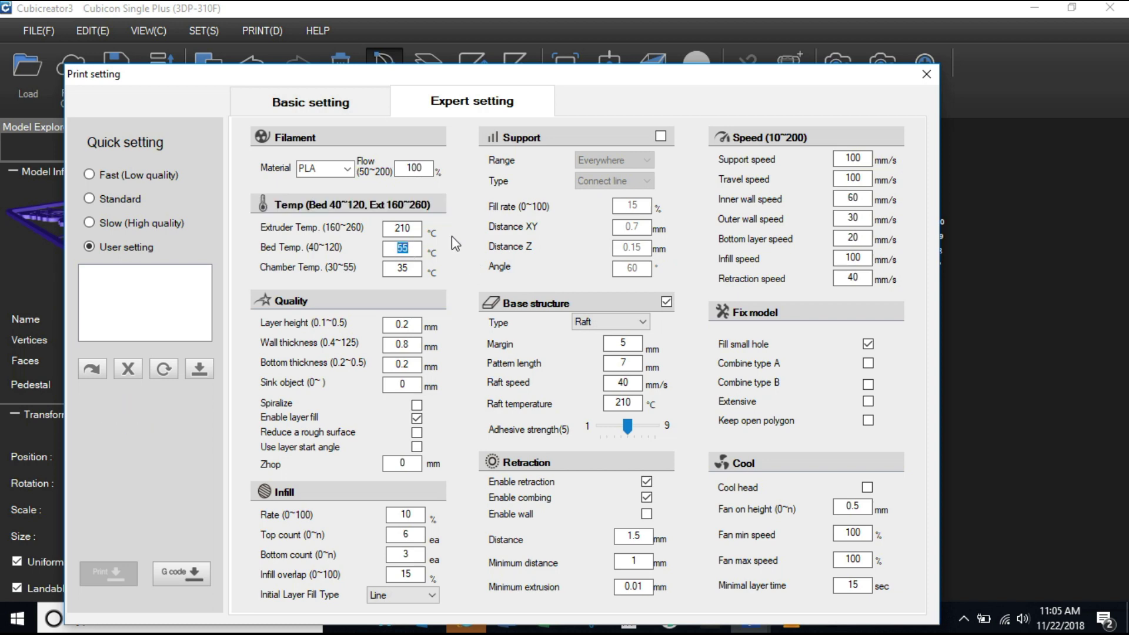
# - Export the G-code as PLA_310F_Butterfly_Bookmark_Business_Card on the Desktop
pyautogui.click(360, 110)
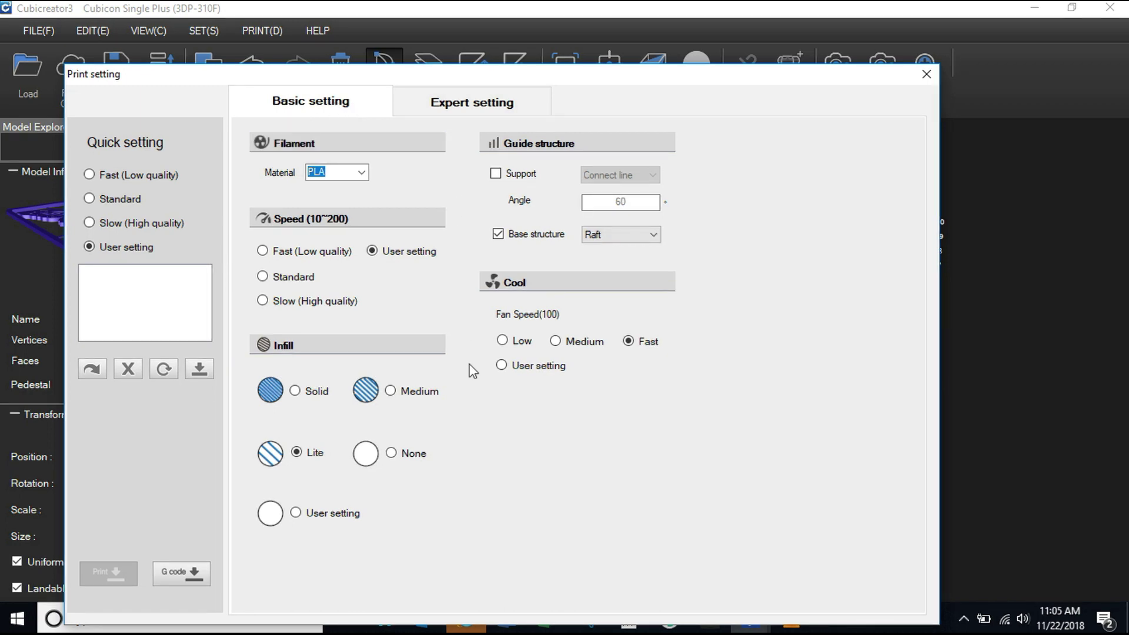
pyautogui.click(192, 578)
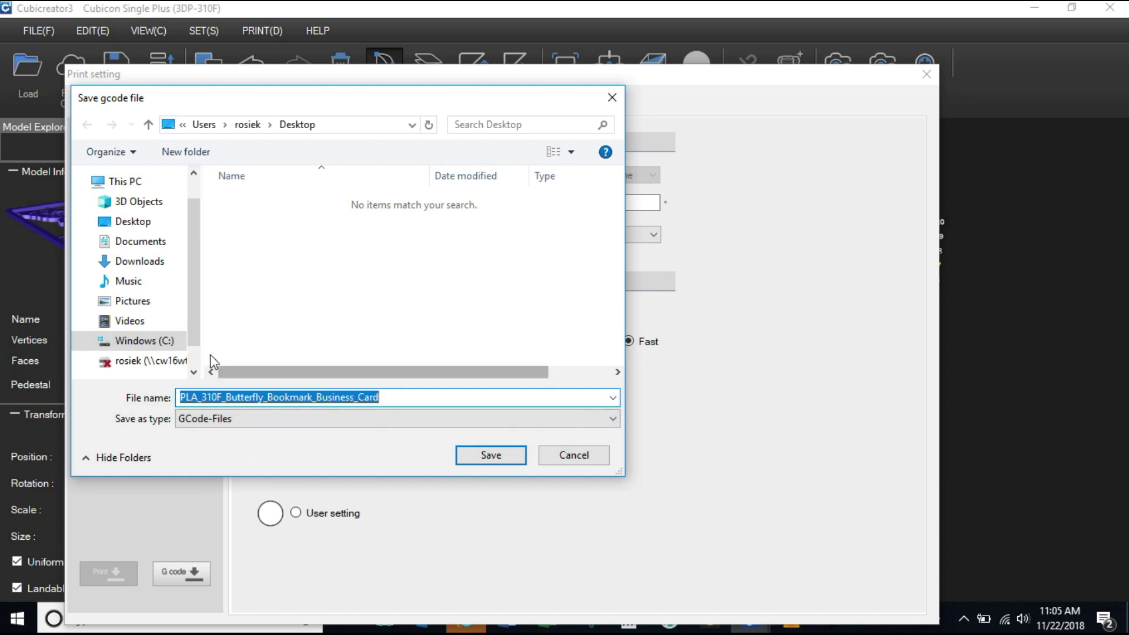
pyautogui.scroll(-1, 199, 352)
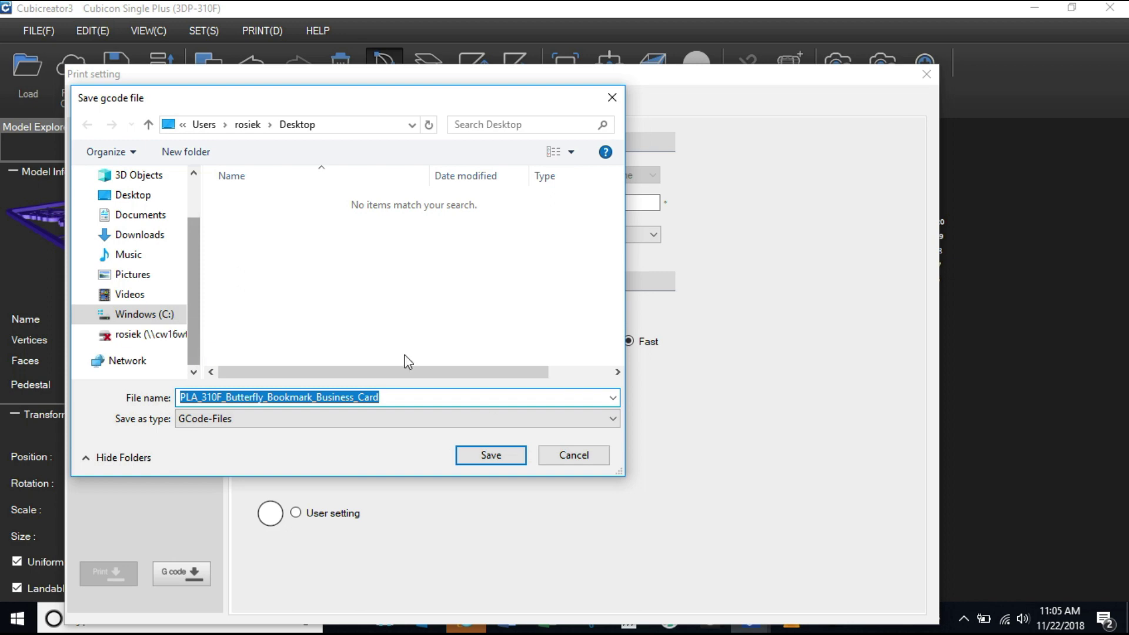
pyautogui.click(486, 461)
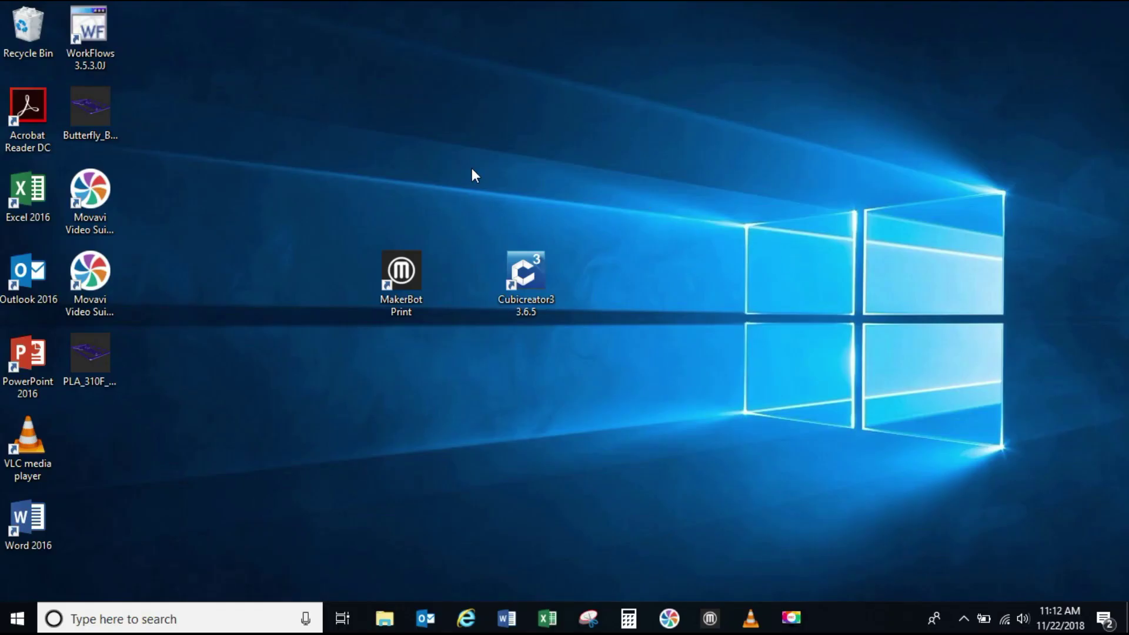
# - Bring MakerBot Print forward and close the Thingiverse browser window
pyautogui.click(708, 619)
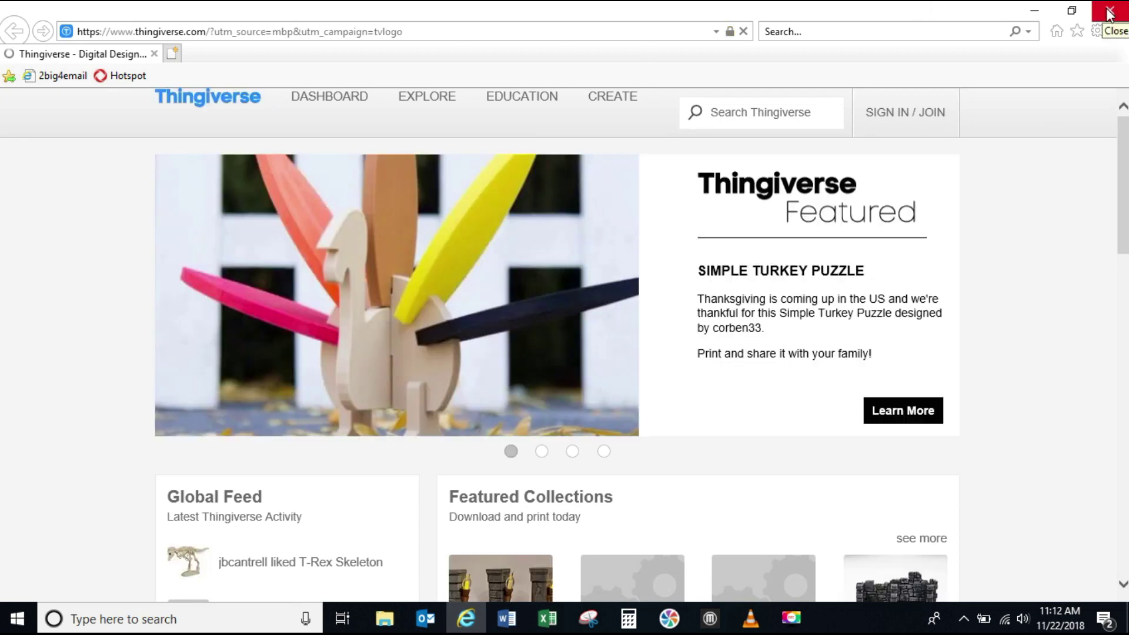
pyautogui.click(1109, 13)
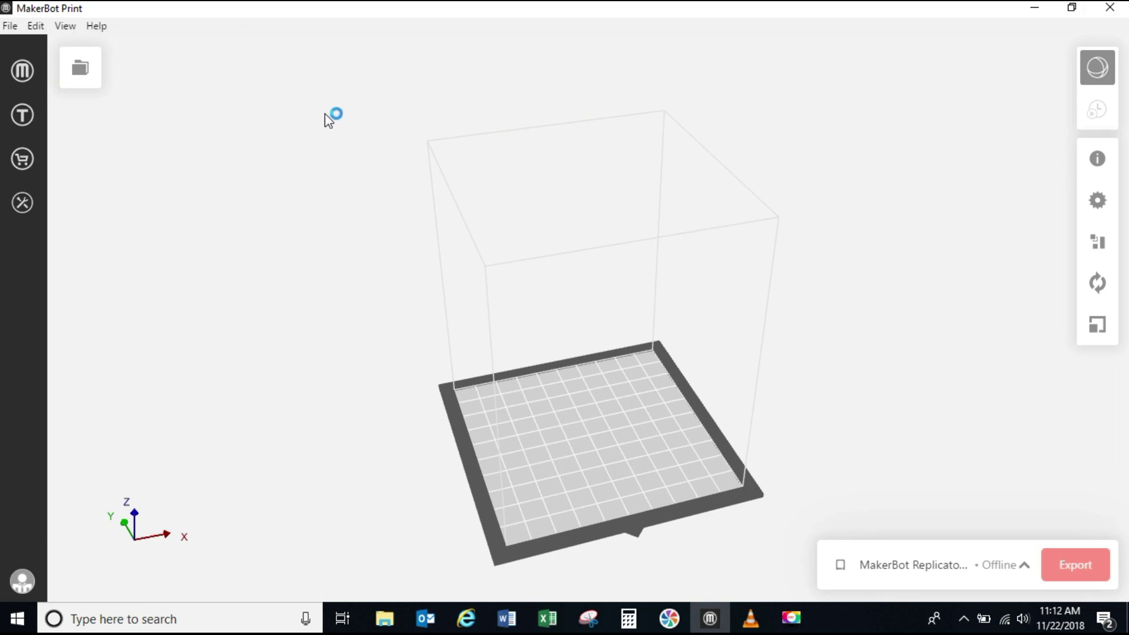
# - Add Butterfly_Bookmark_Business_Card from the Desktop and preview its estimates of 12.38 g and 1h 6m
pyautogui.click(82, 76)
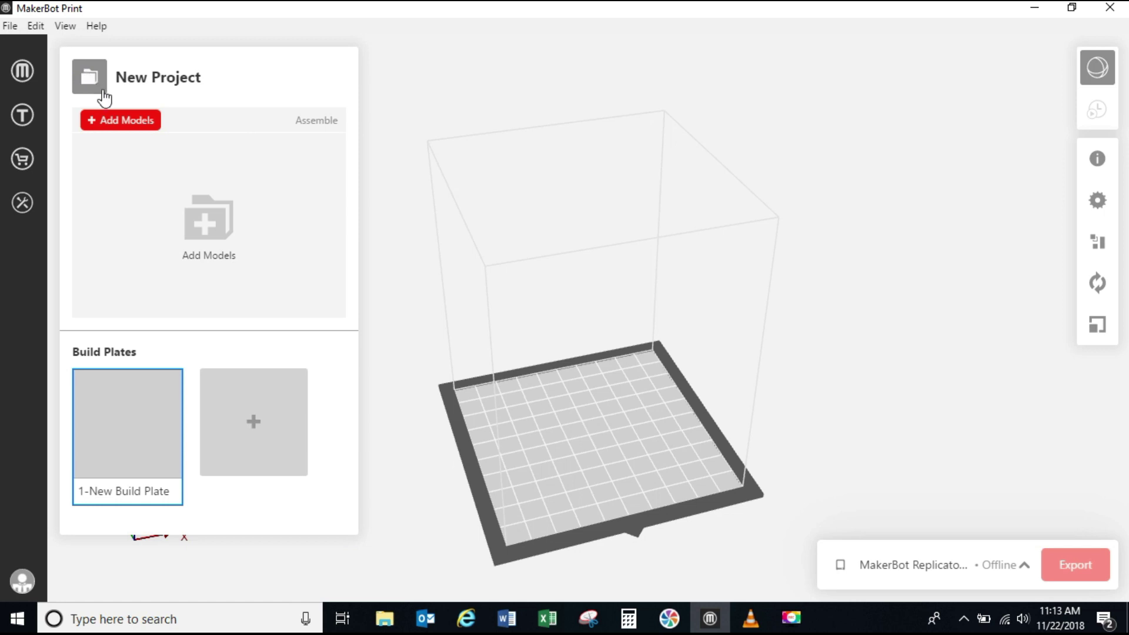
pyautogui.click(143, 123)
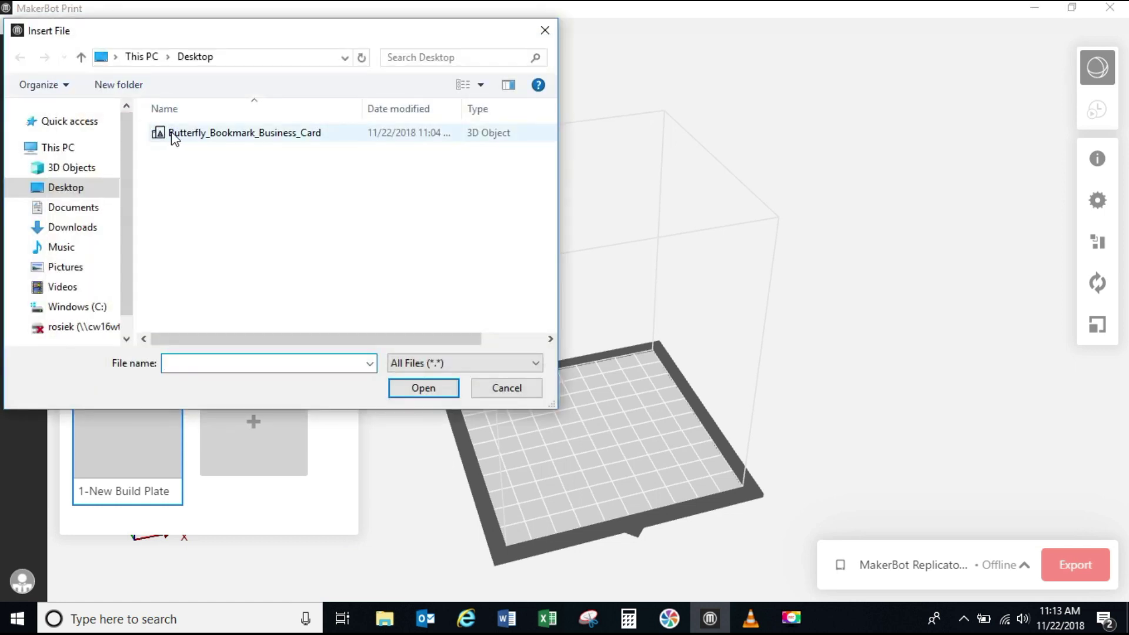
pyautogui.click(221, 135)
pyautogui.click(421, 385)
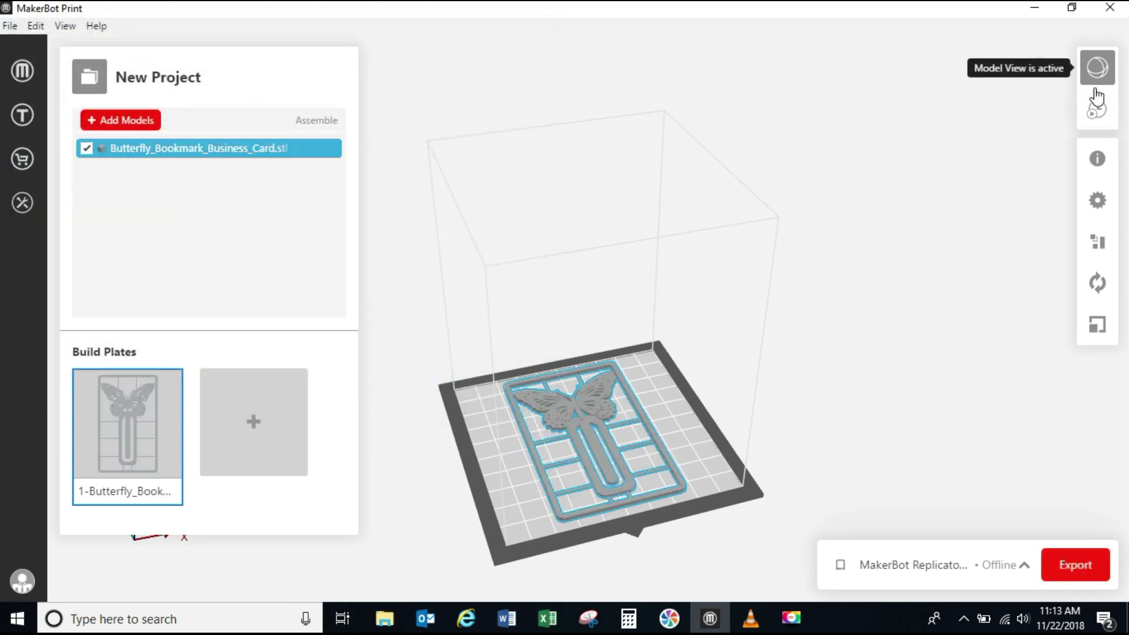
pyautogui.click(1098, 117)
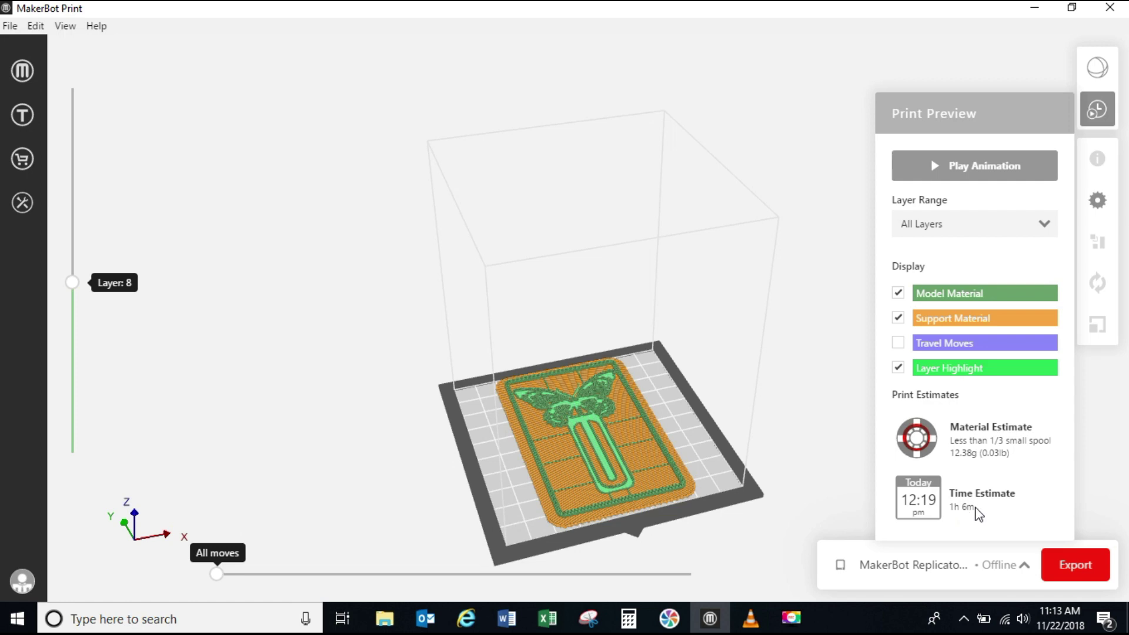
# - Uniformly scale the bookmark to 40% (22 × 36 × 0.72 mm) and drag it to the build plate centre
pyautogui.click(1098, 109)
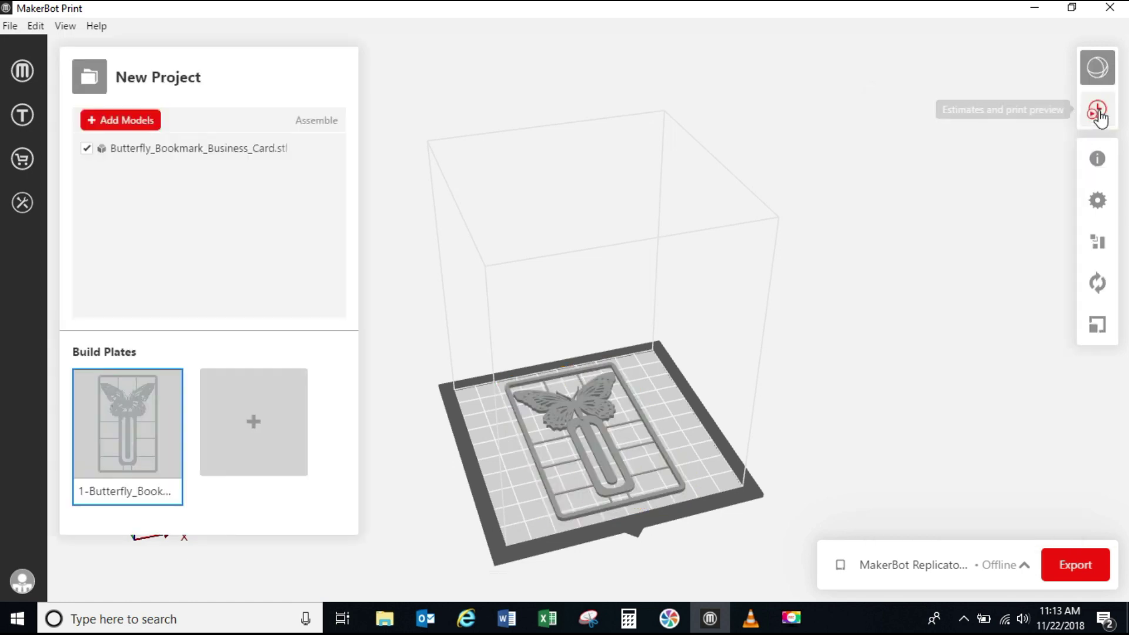
pyautogui.click(1098, 327)
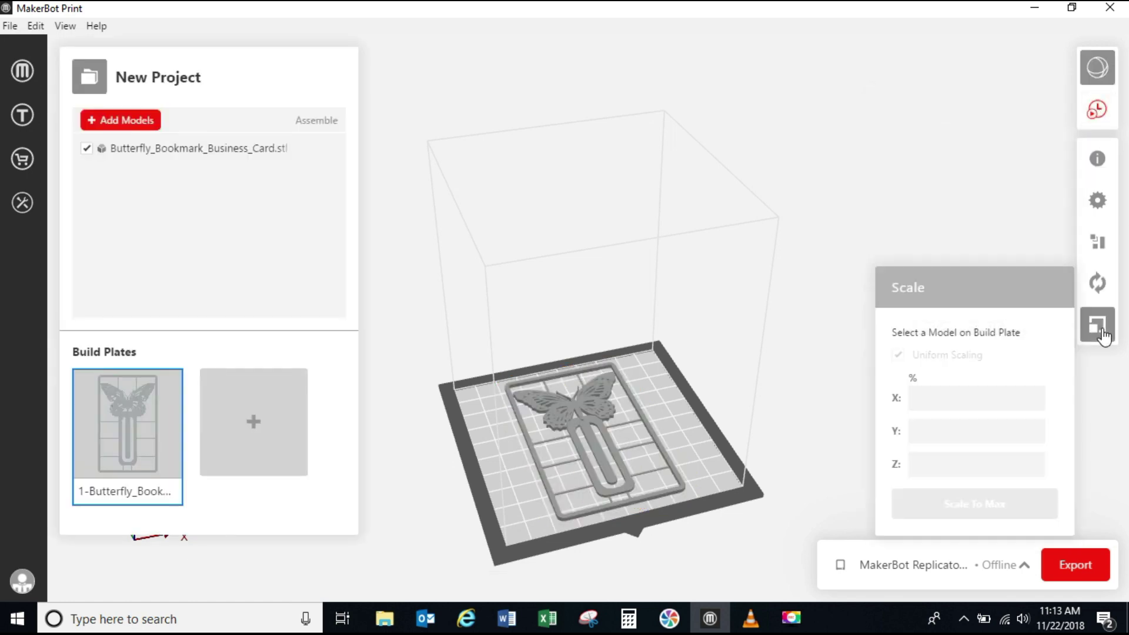
pyautogui.click(612, 453)
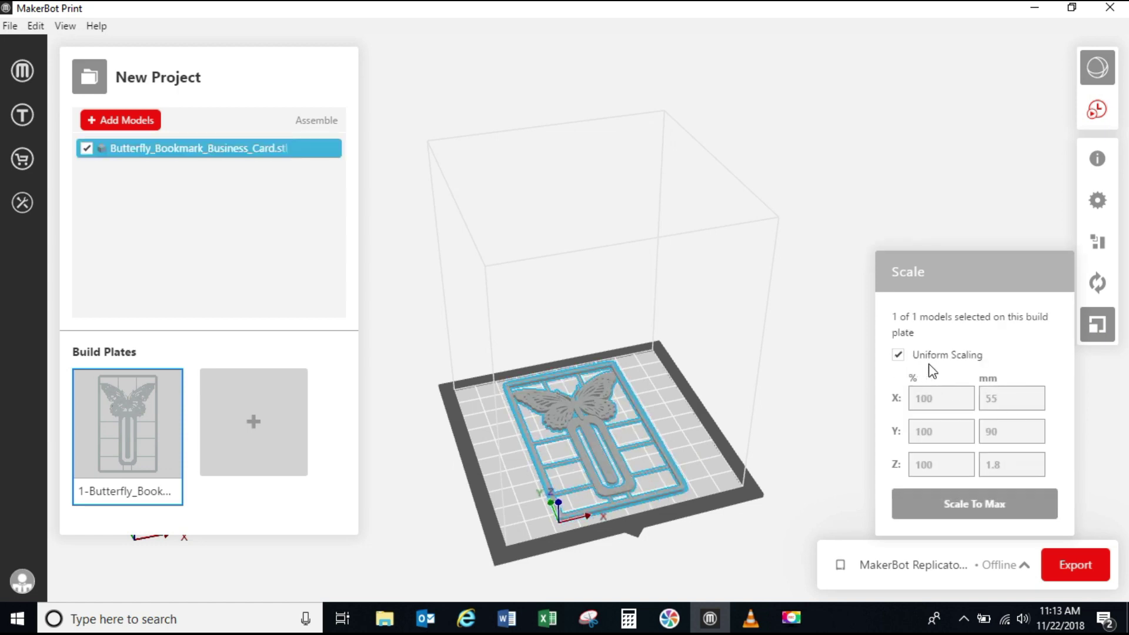
pyautogui.click(938, 398)
pyautogui.write('120')
pyautogui.press('Return')
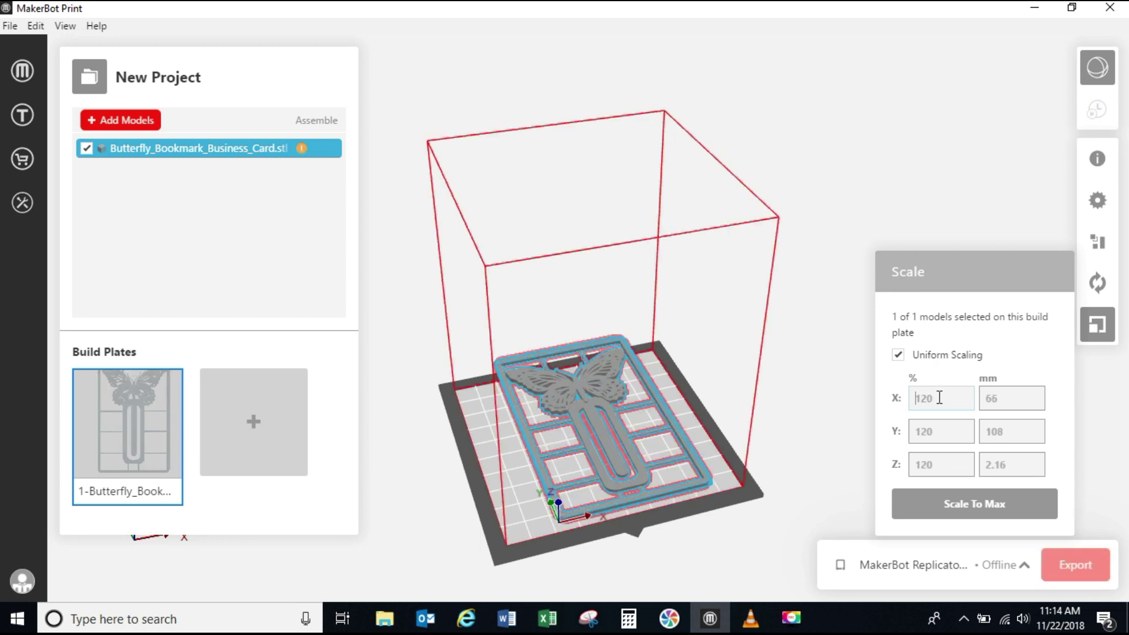
pyautogui.press('Return')
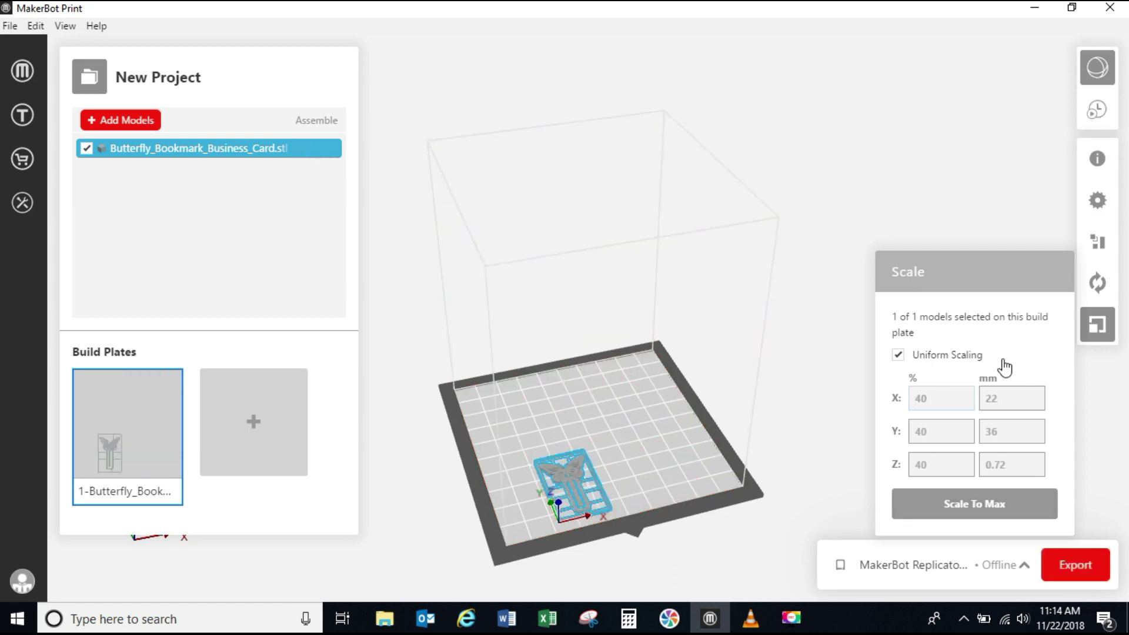
pyautogui.click(585, 482)
pyautogui.moveTo(578, 472); pyautogui.dragTo(577, 419)
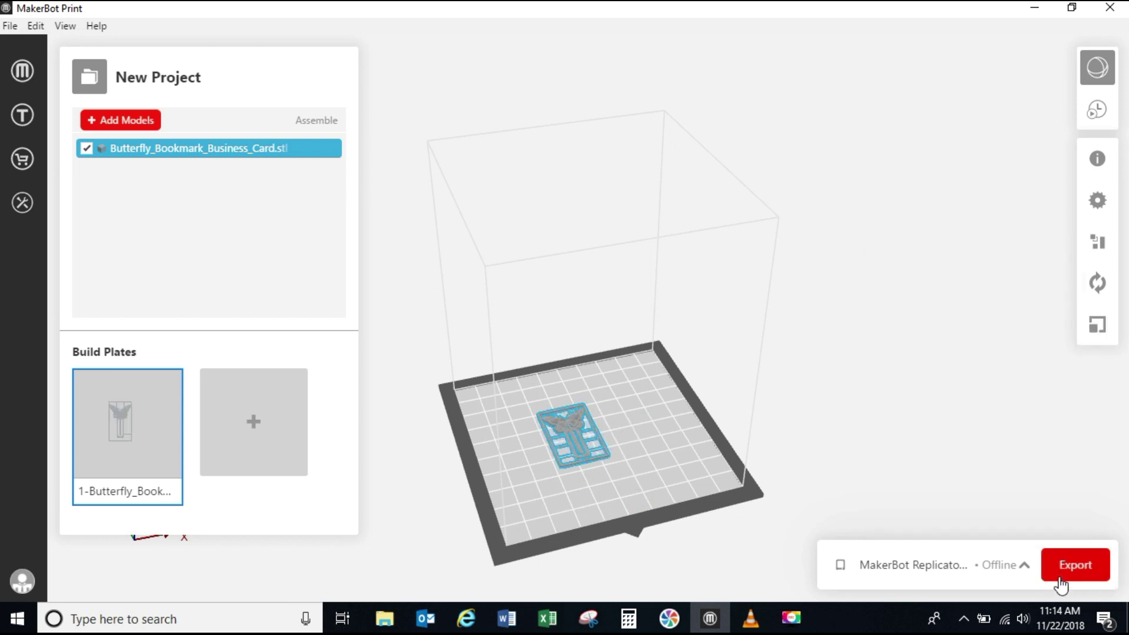
# - Export the build plate as a MakerBot print file to the Documents folder
pyautogui.click(1062, 576)
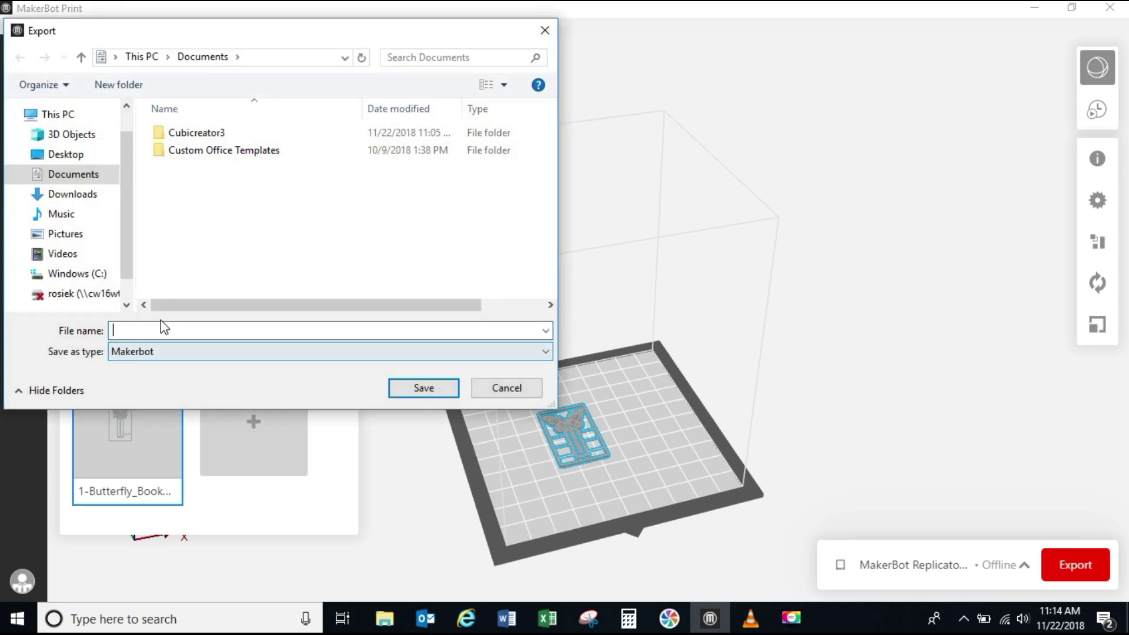
pyautogui.scroll(-1, 123, 193)
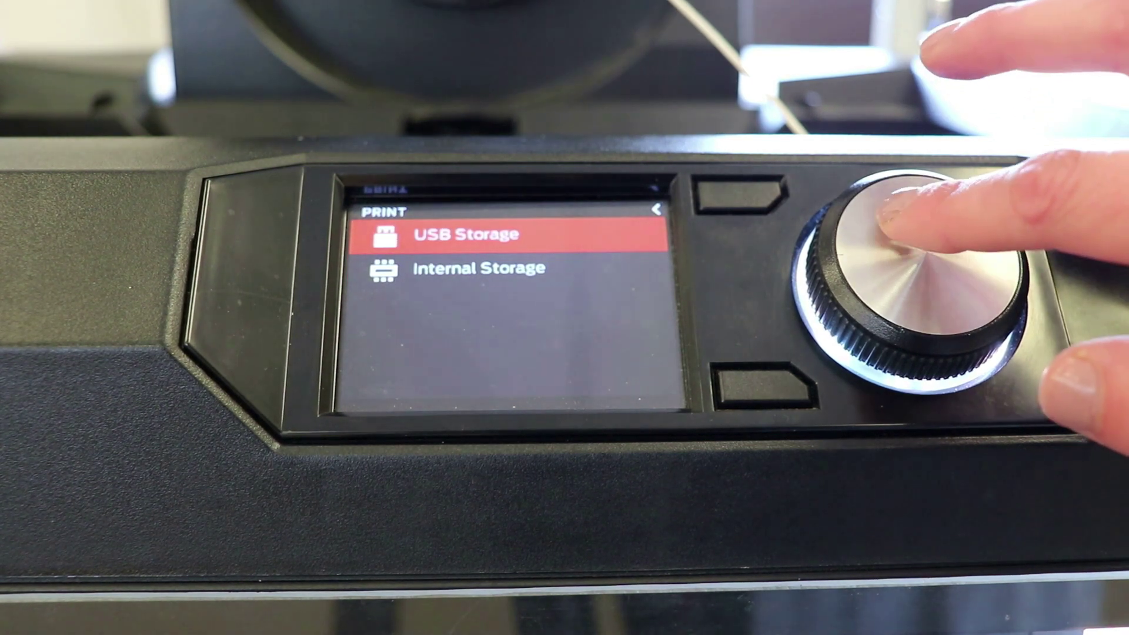
pyautogui.press('Return')
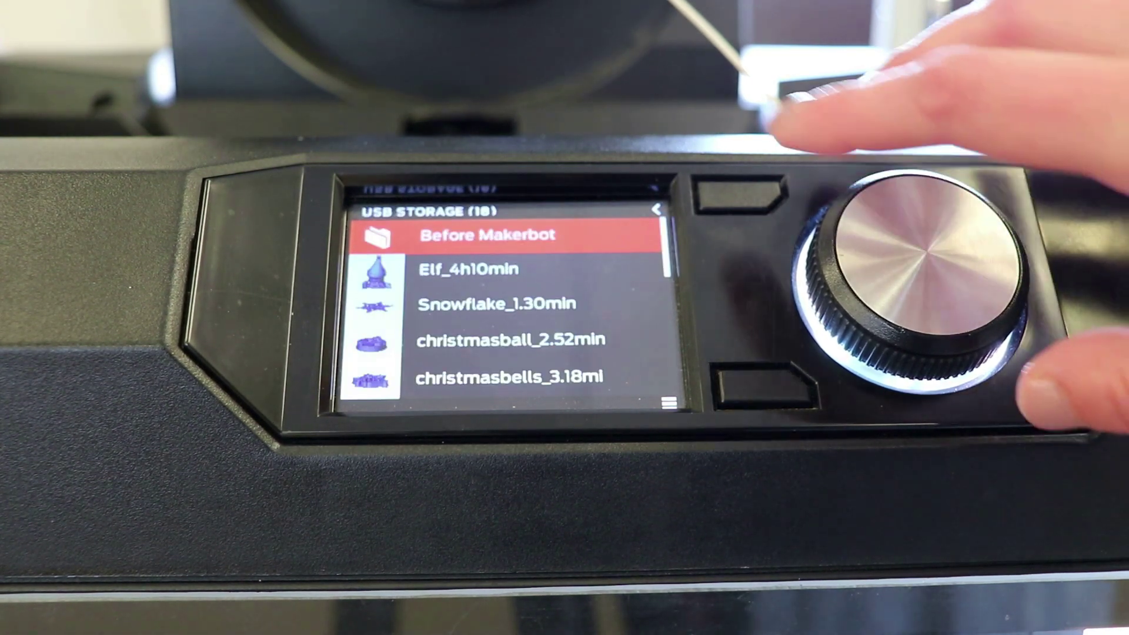